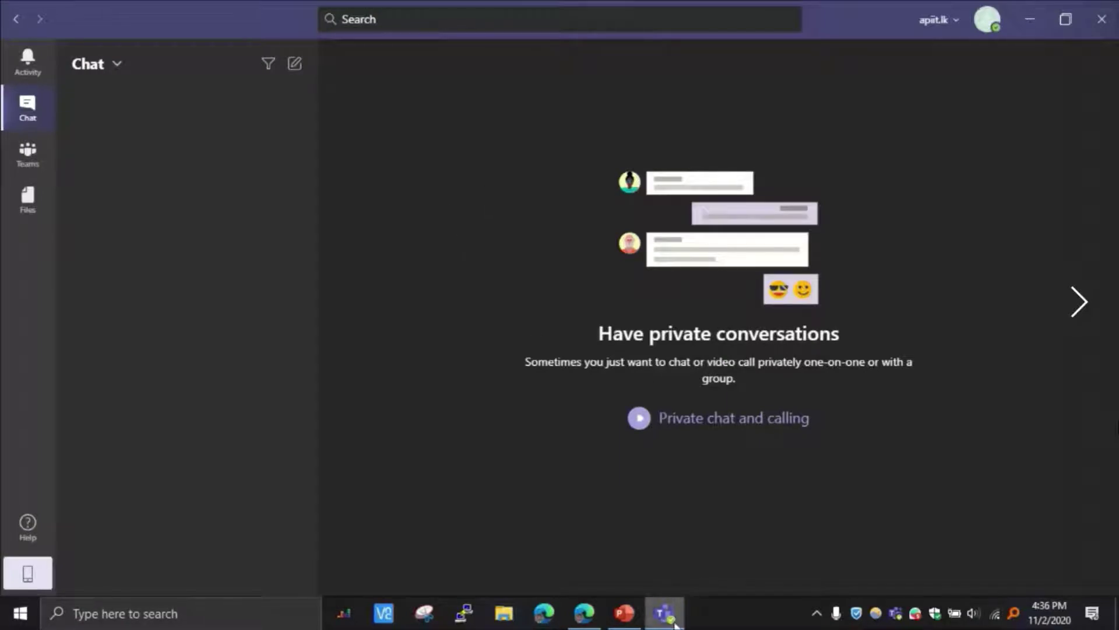
Step: Launch Google Chrome from Windows search
mouse_move(675, 625)
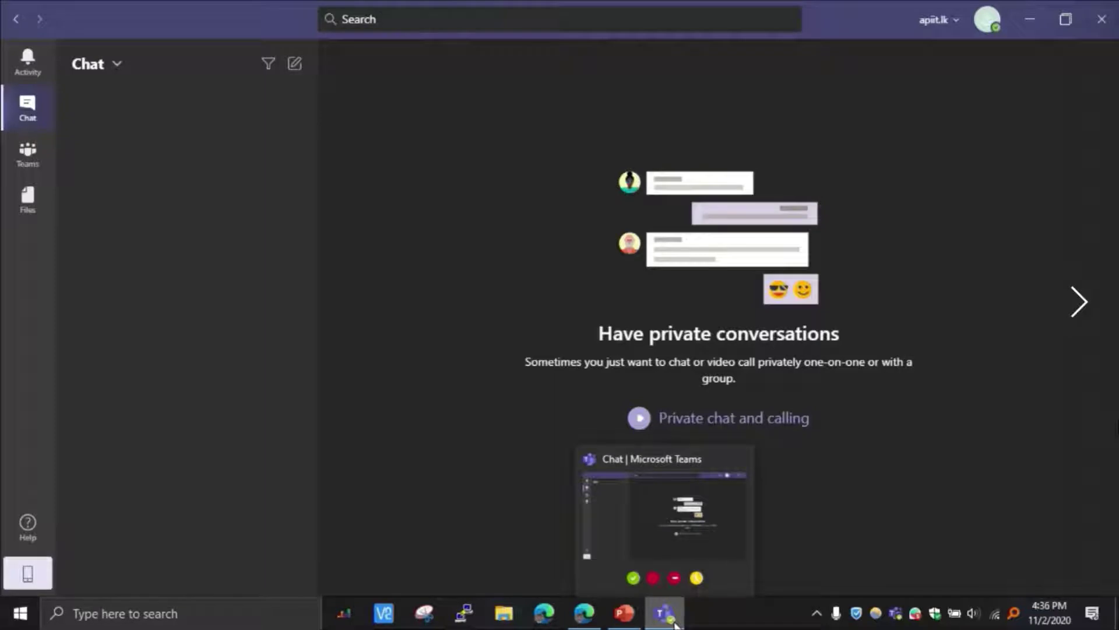
double_click(432, 316)
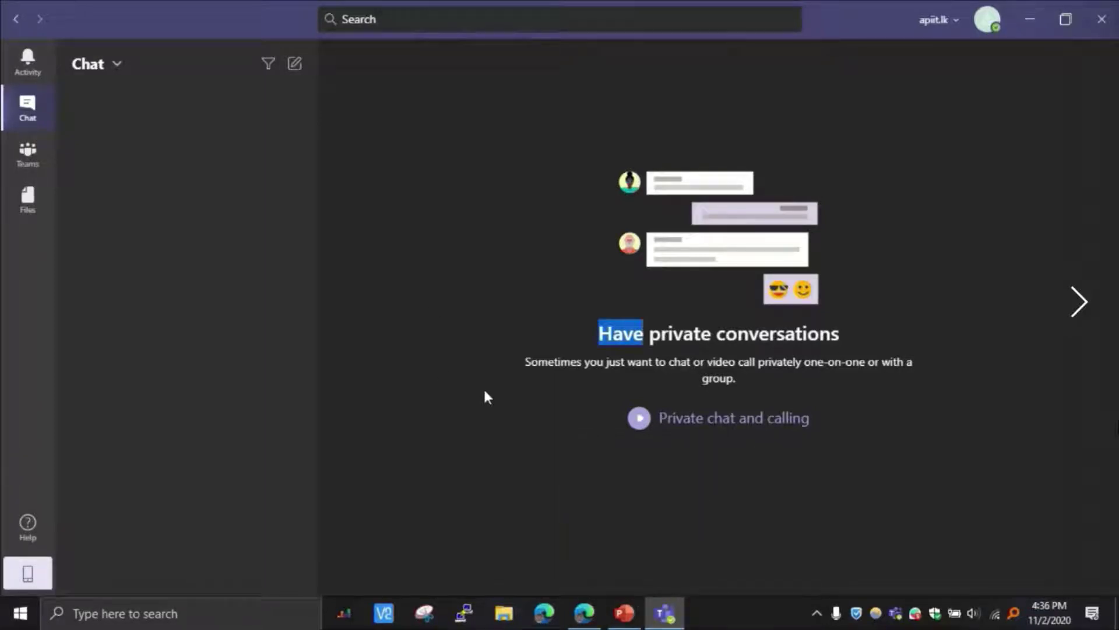
key("super")
type("d")
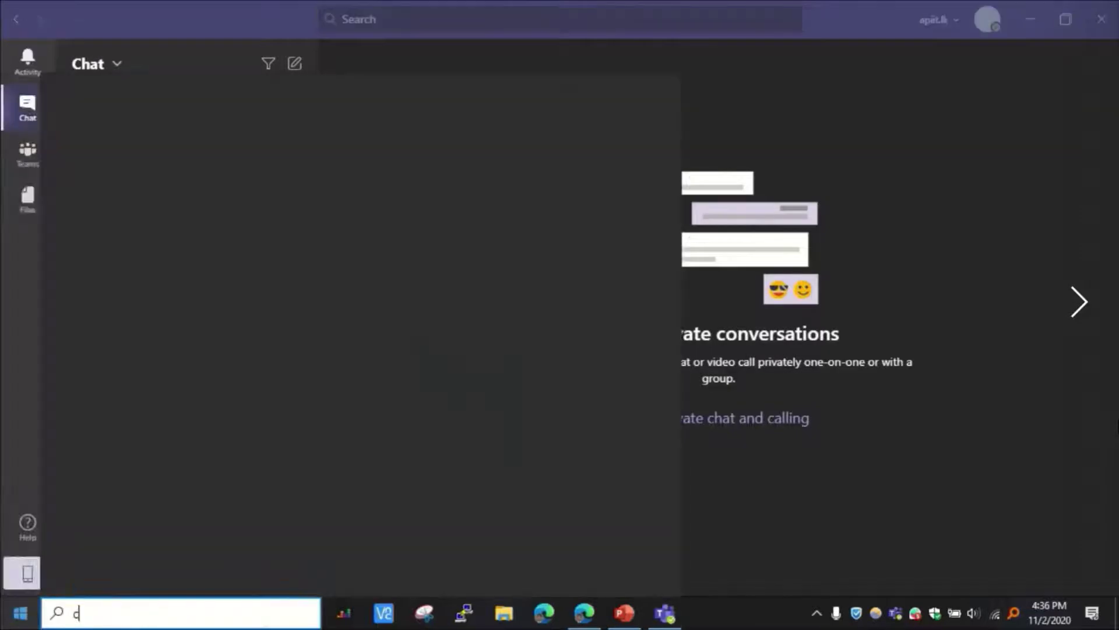
type("hrom")
key("Return")
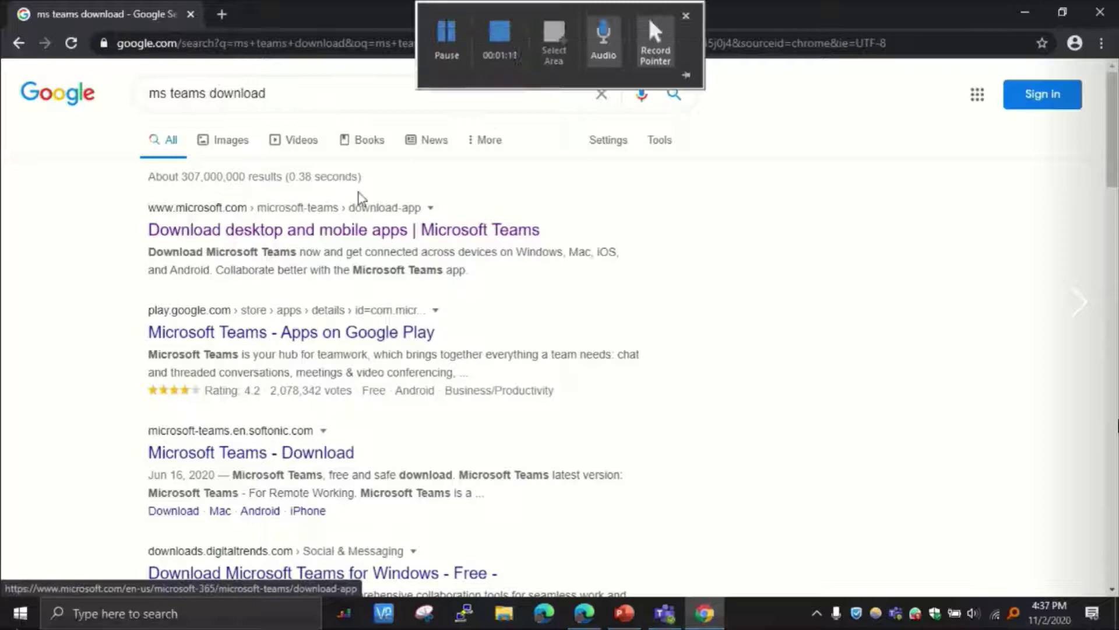
Step: Open the Microsoft Teams download page in International English, then minimise Chrome
left_click(369, 230)
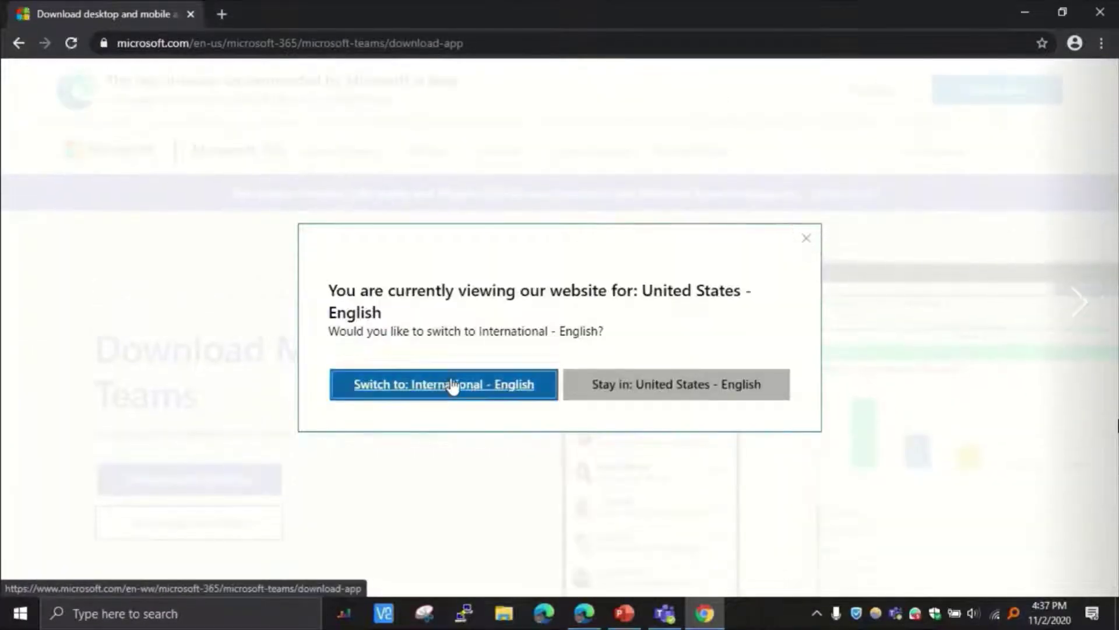
left_click(453, 385)
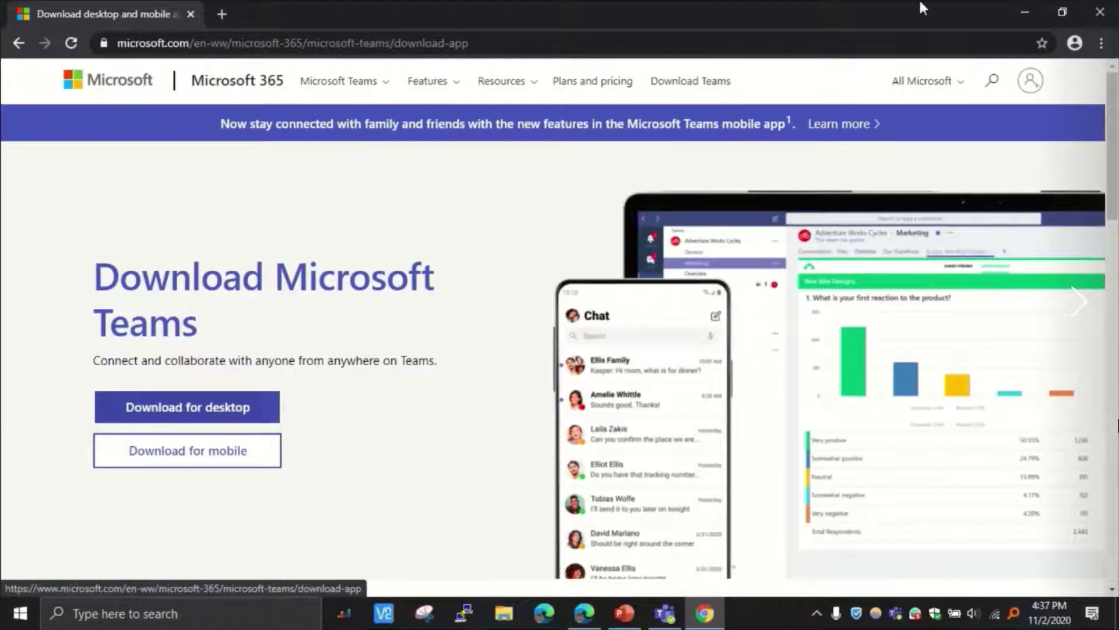
left_click(1027, 5)
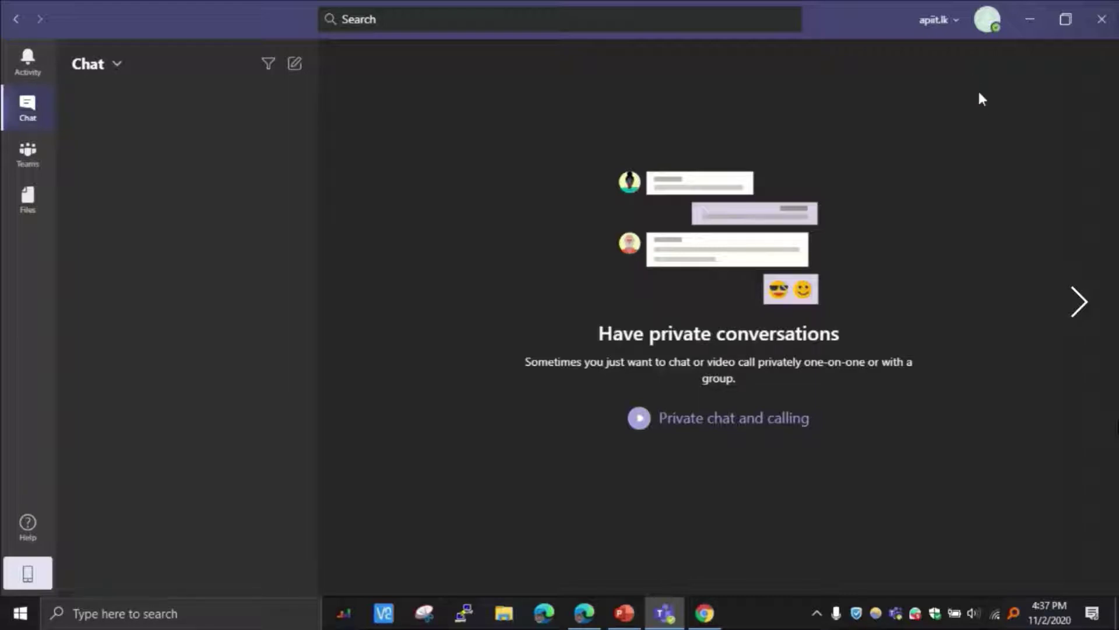
Step: Sign out of the guest account from the Teams profile menu
left_click(987, 20)
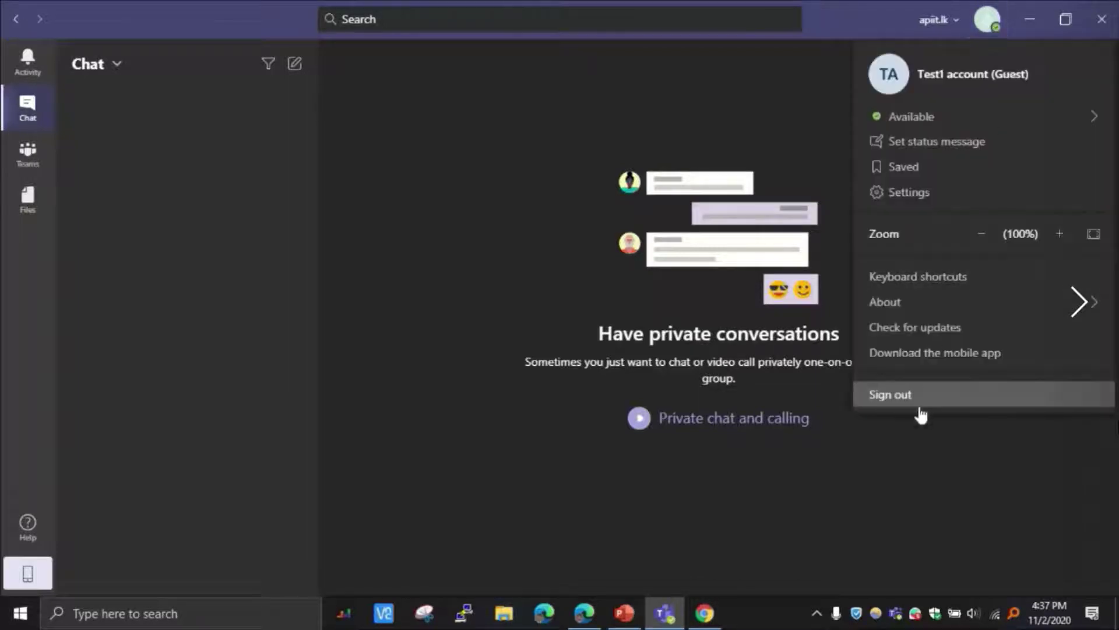
left_click(920, 412)
left_click(701, 611)
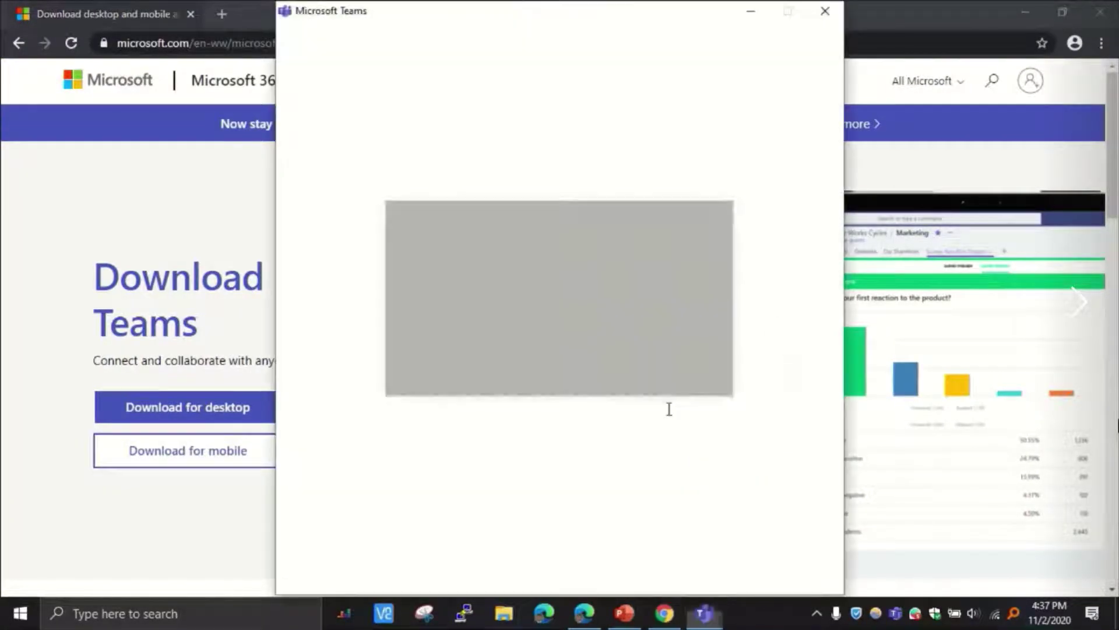
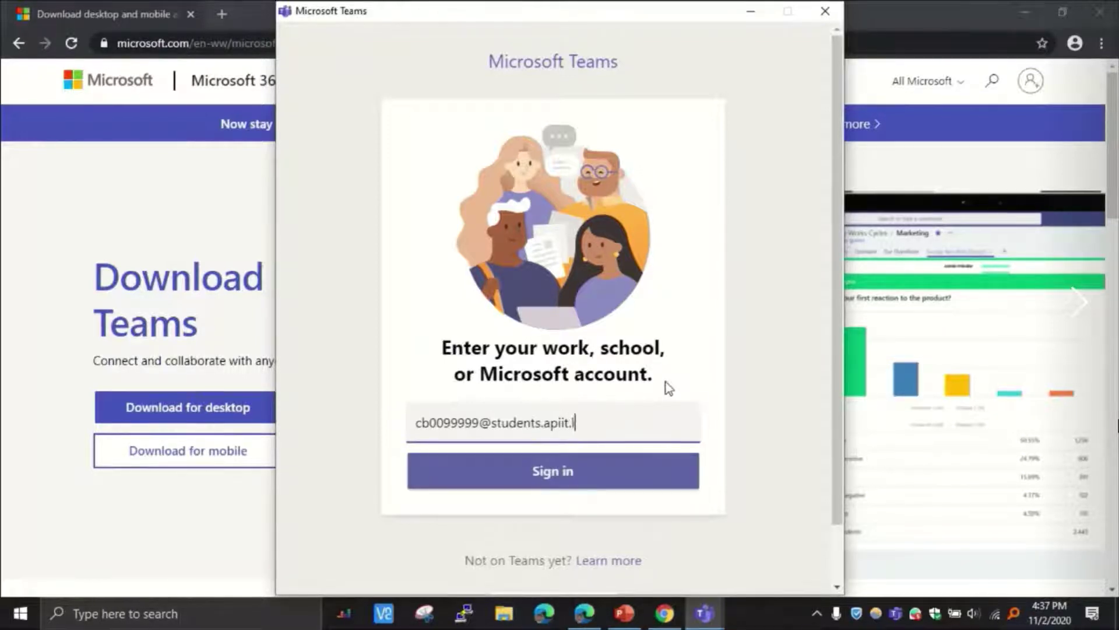
Step: Sign in with the school email and password, for this app only, without device management
key("Return")
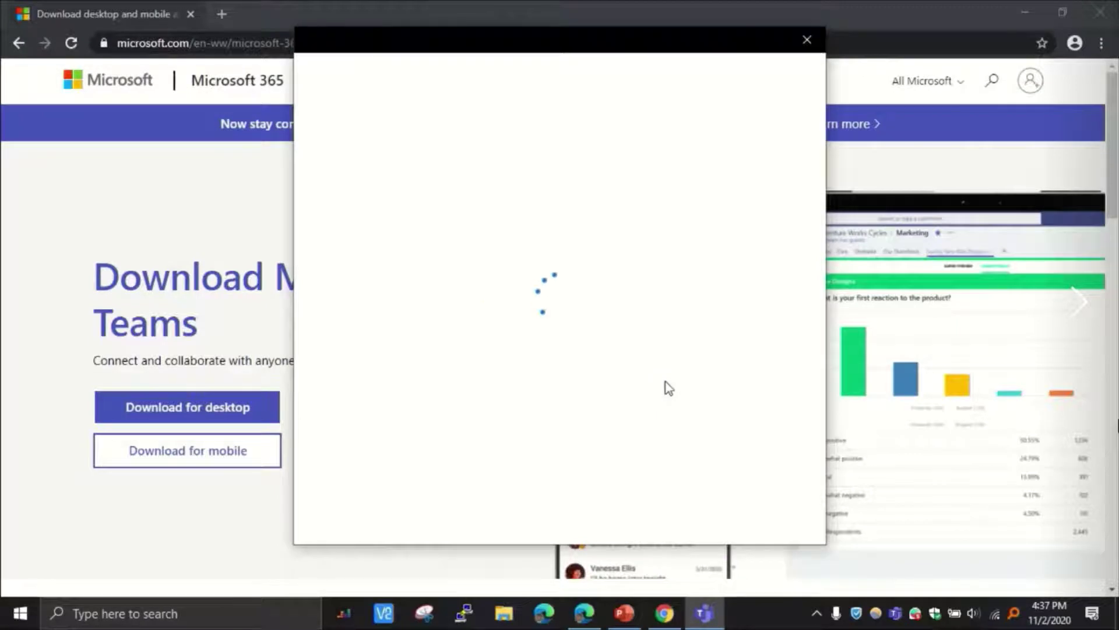
type("•••••••••")
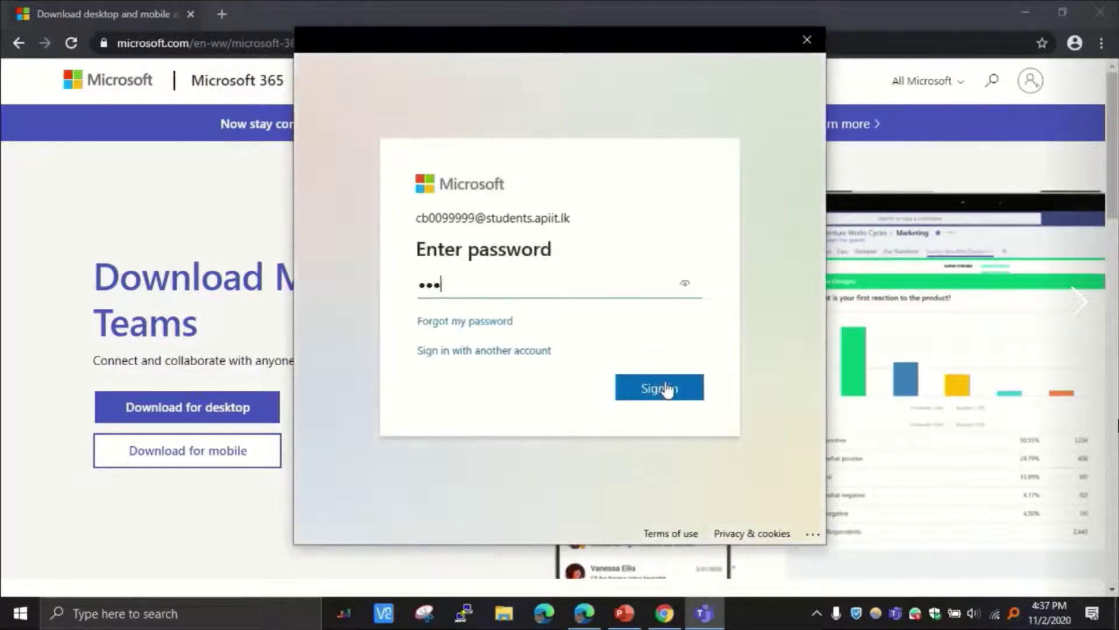
left_click(668, 388)
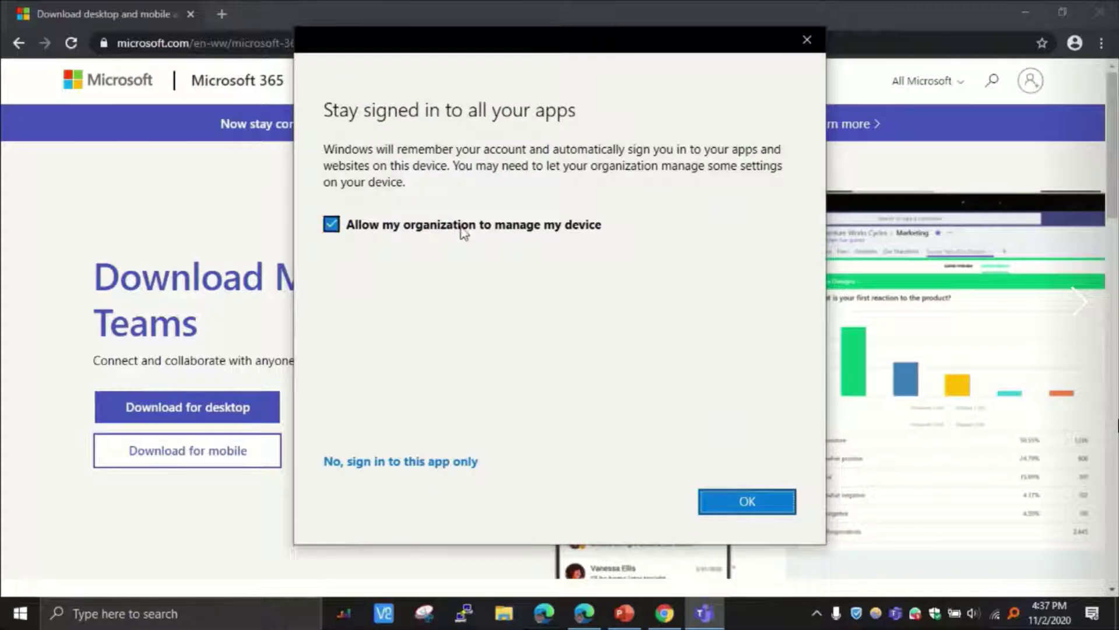
left_click(461, 229)
left_click(430, 465)
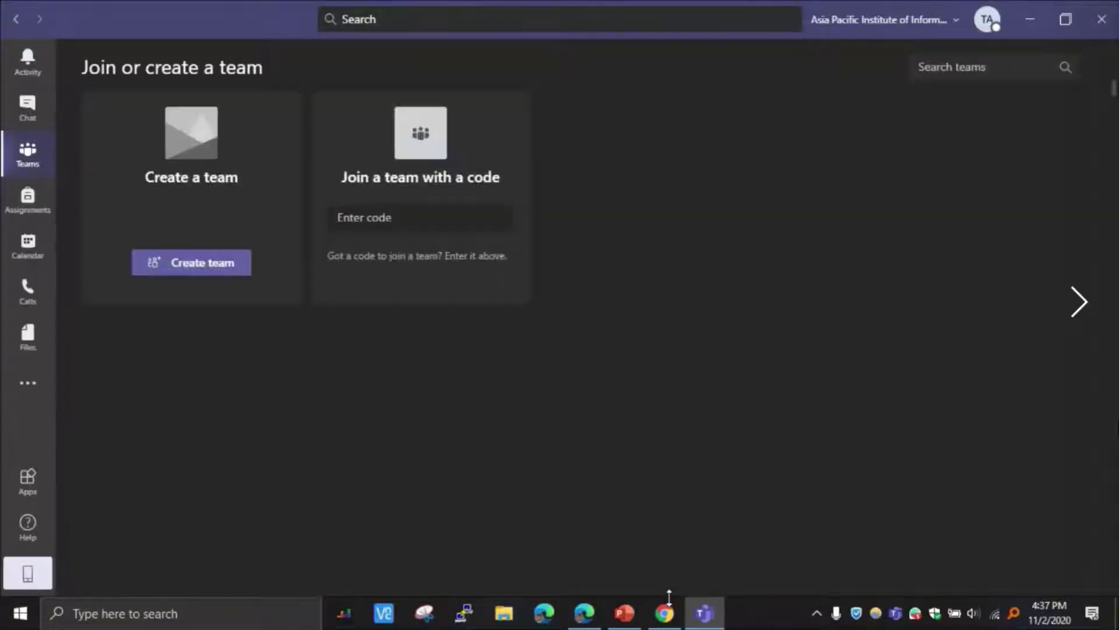
Step: Bring Chrome forward, dismiss the Class 101 toast, and go to the Microsoft 365 login page
left_click(667, 614)
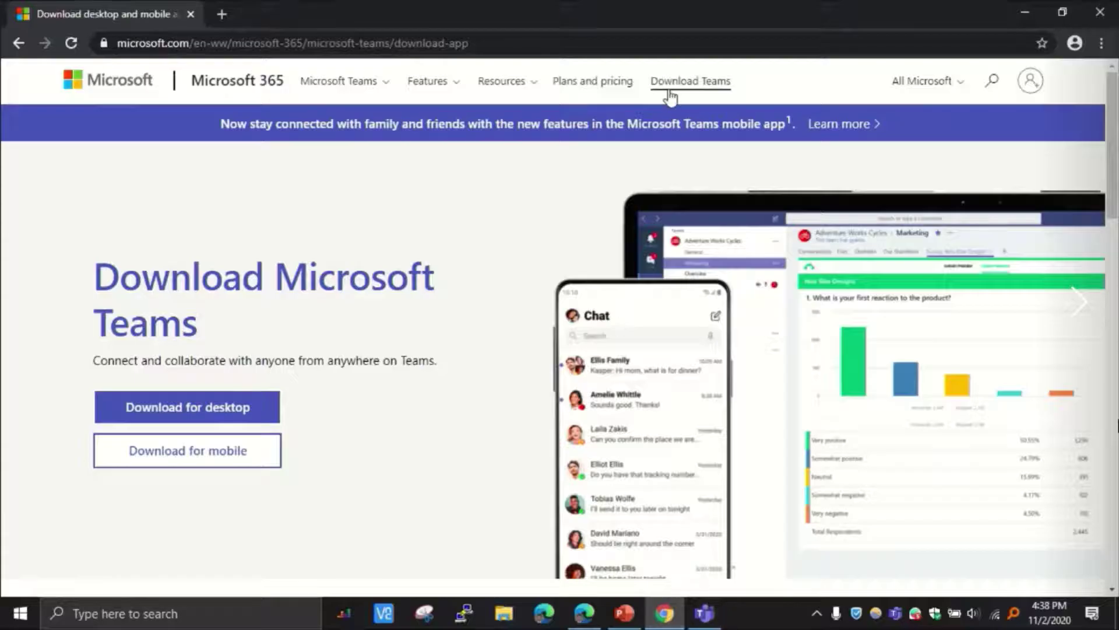
left_click(666, 39)
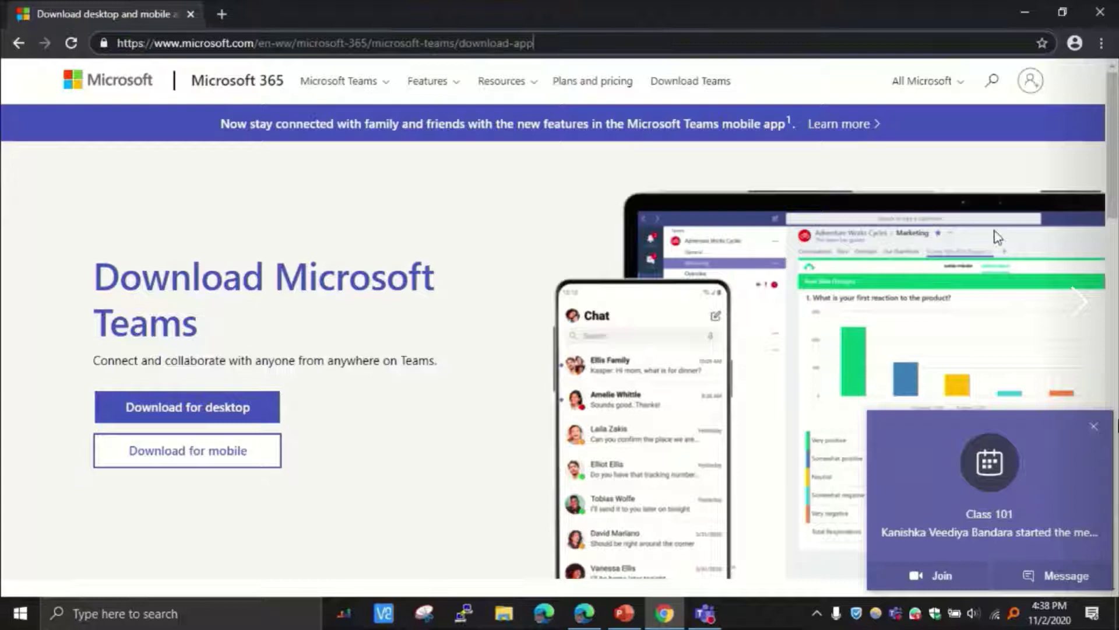
left_click(1095, 428)
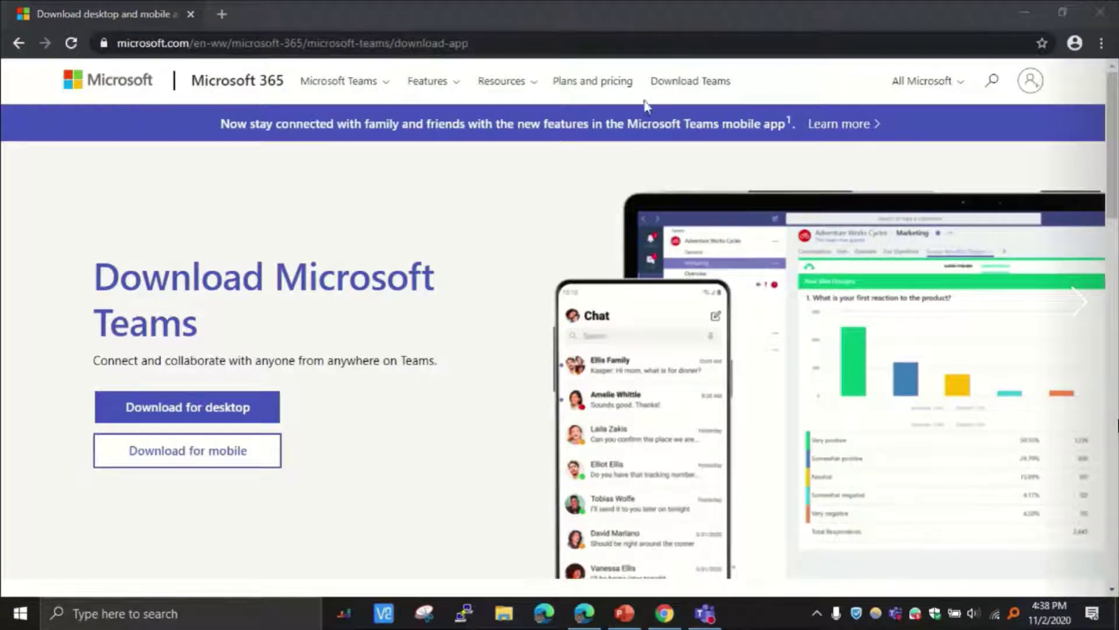
type("po")
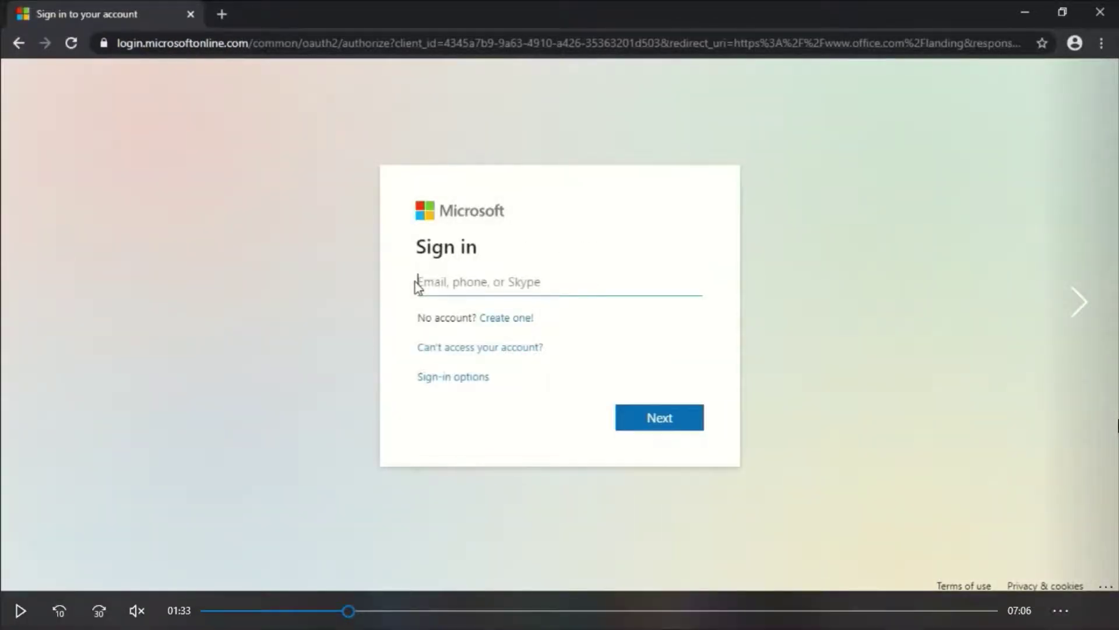
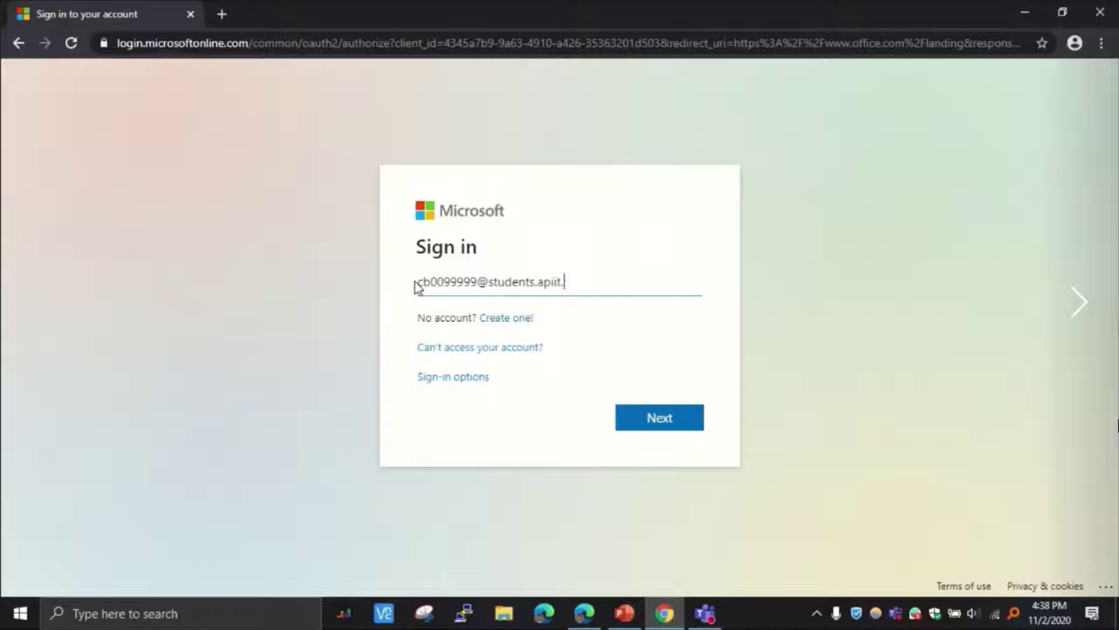
Step: Sign in to Microsoft 365 with the school email and password
key("Return")
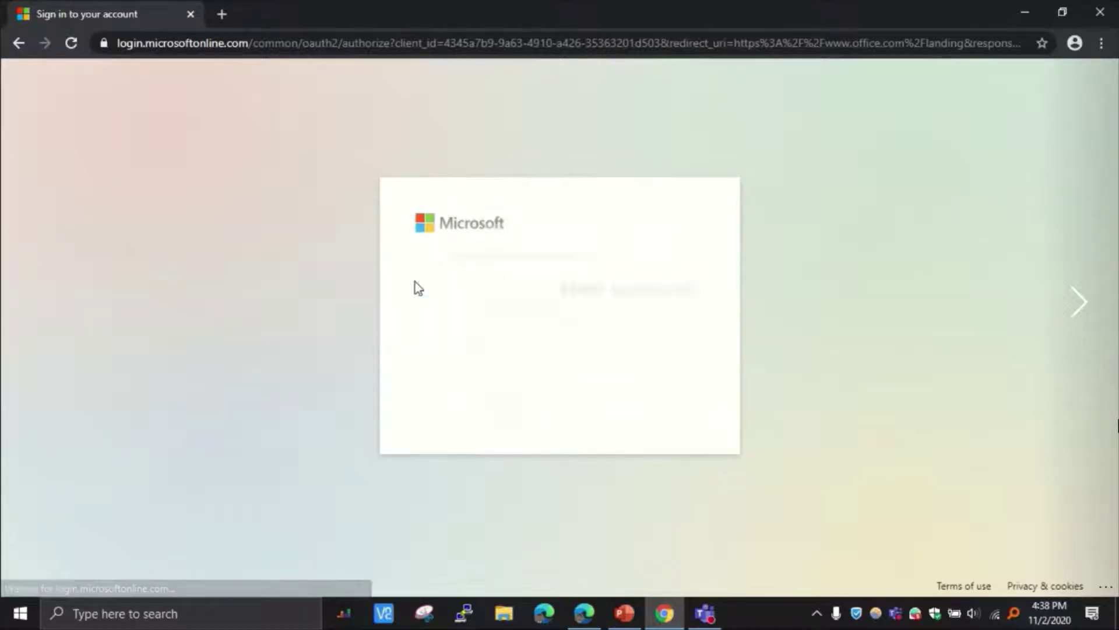
type("••••")
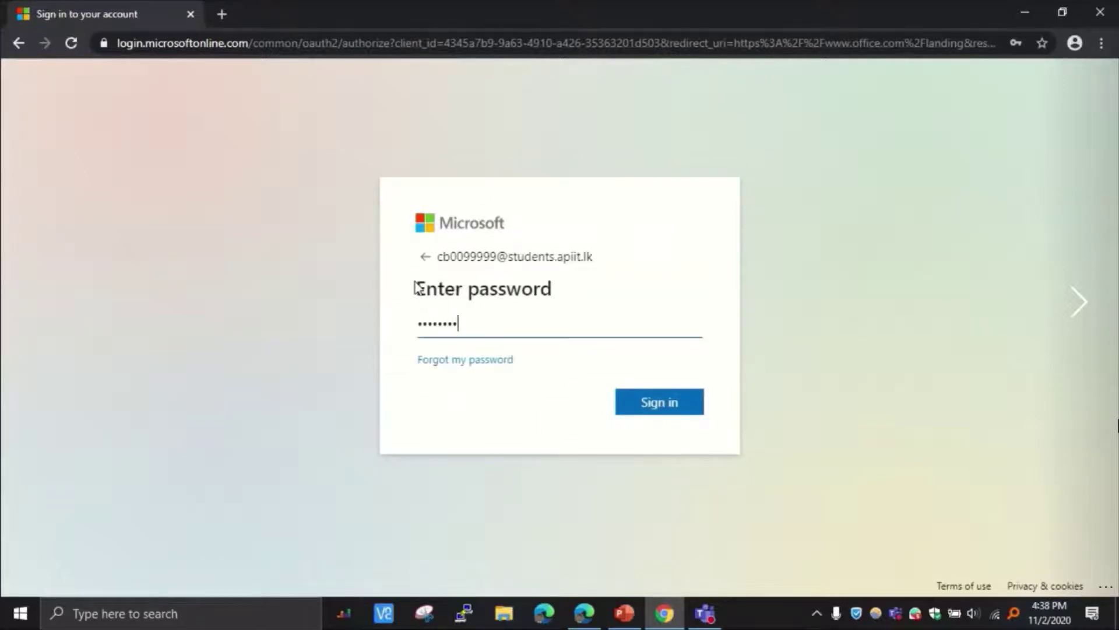
type("••••")
key("Return")
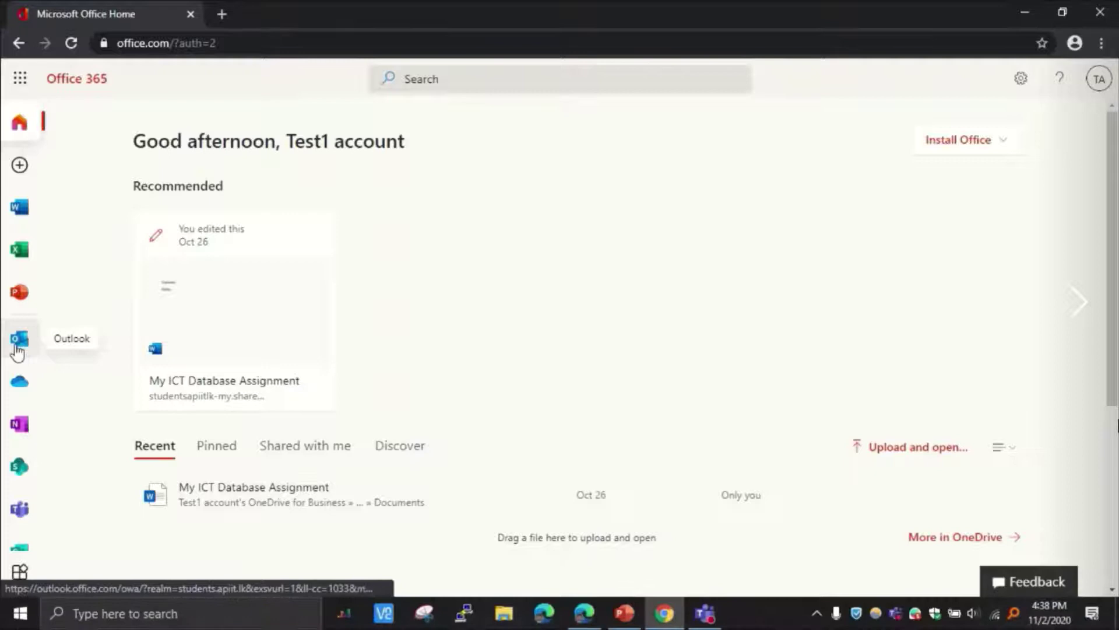
Step: Open Outlook in a new tab and review the Class 101 invitation's Teams join link
left_click(17, 349)
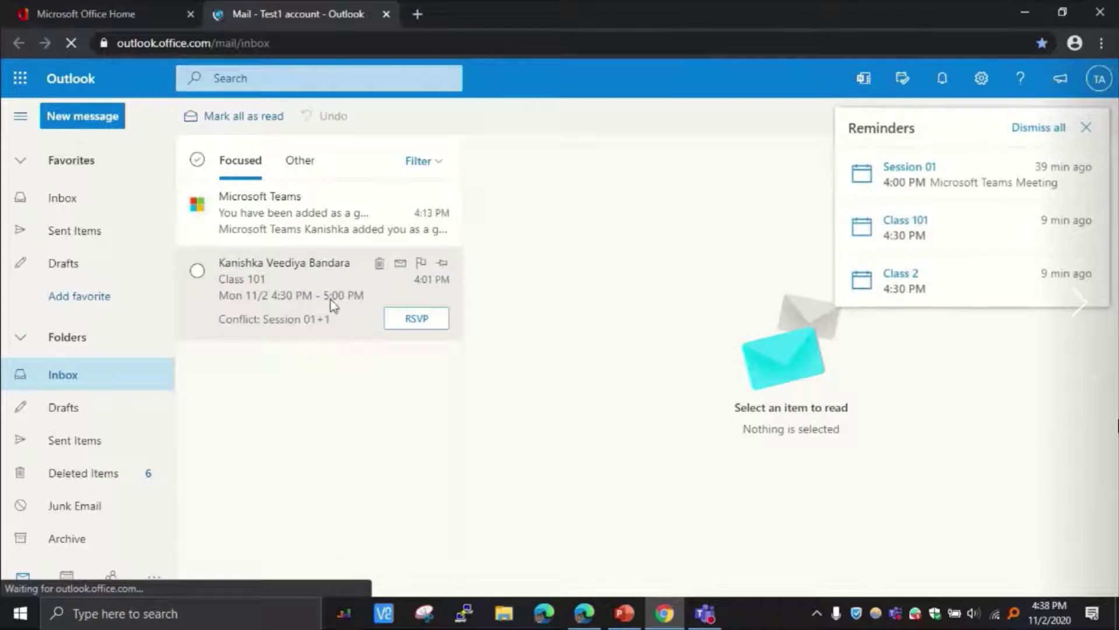
left_click(332, 303)
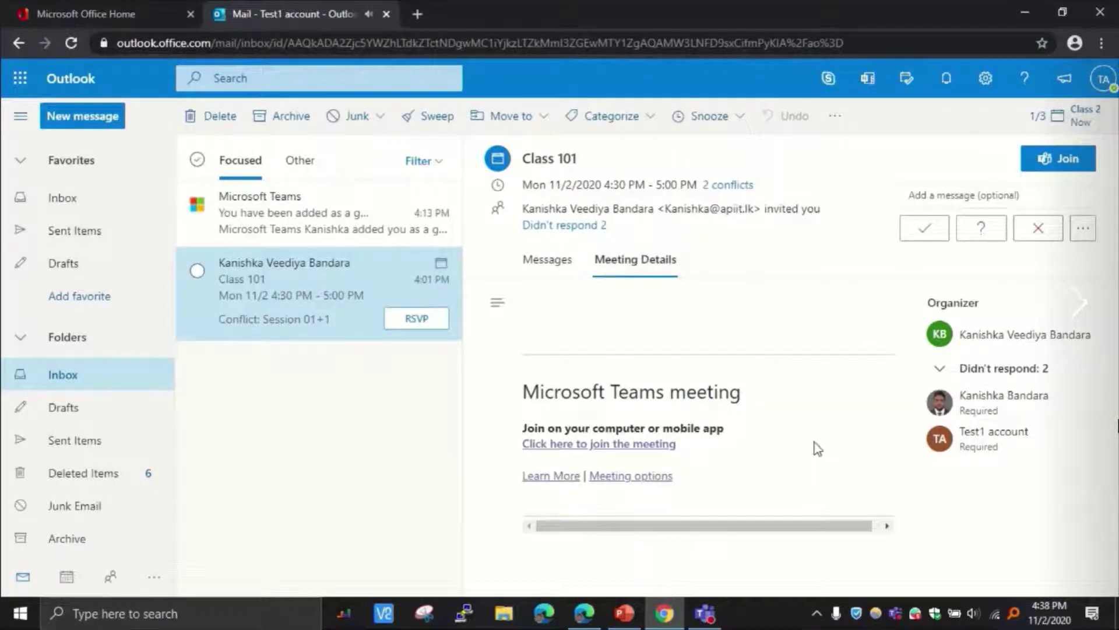
left_click_drag(680, 446, 525, 450)
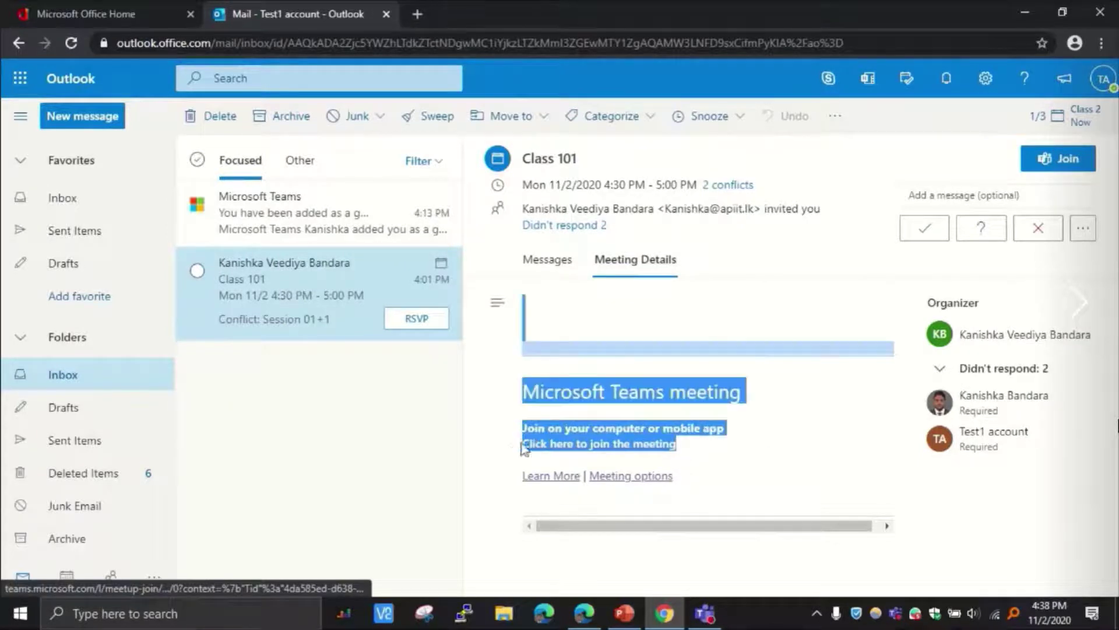
left_click(696, 459)
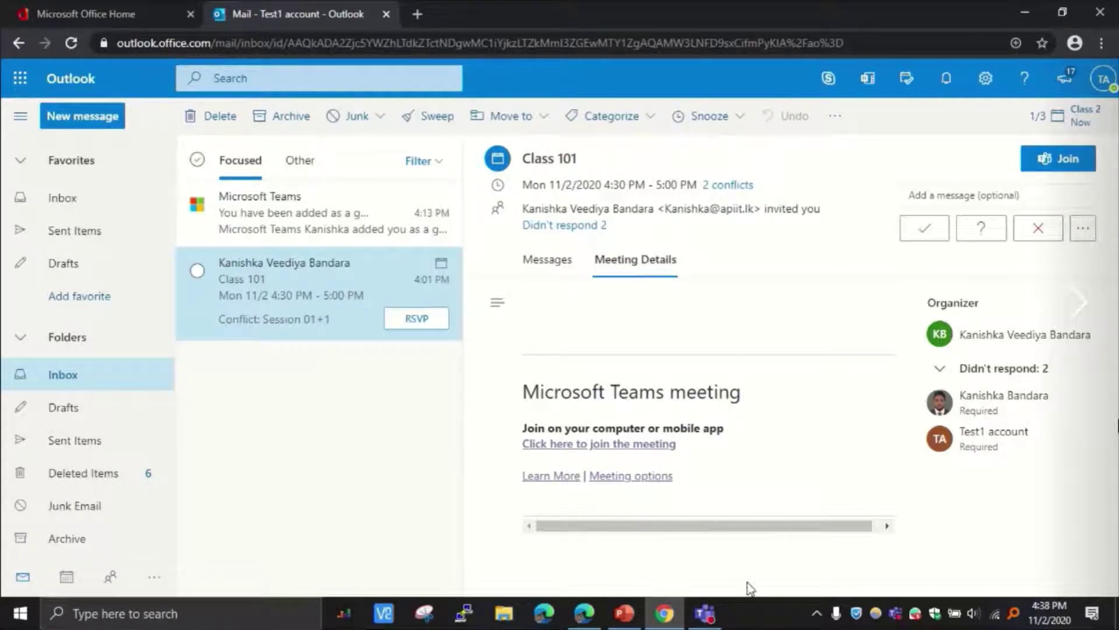
mouse_move(708, 573)
left_click_drag(681, 455, 531, 448)
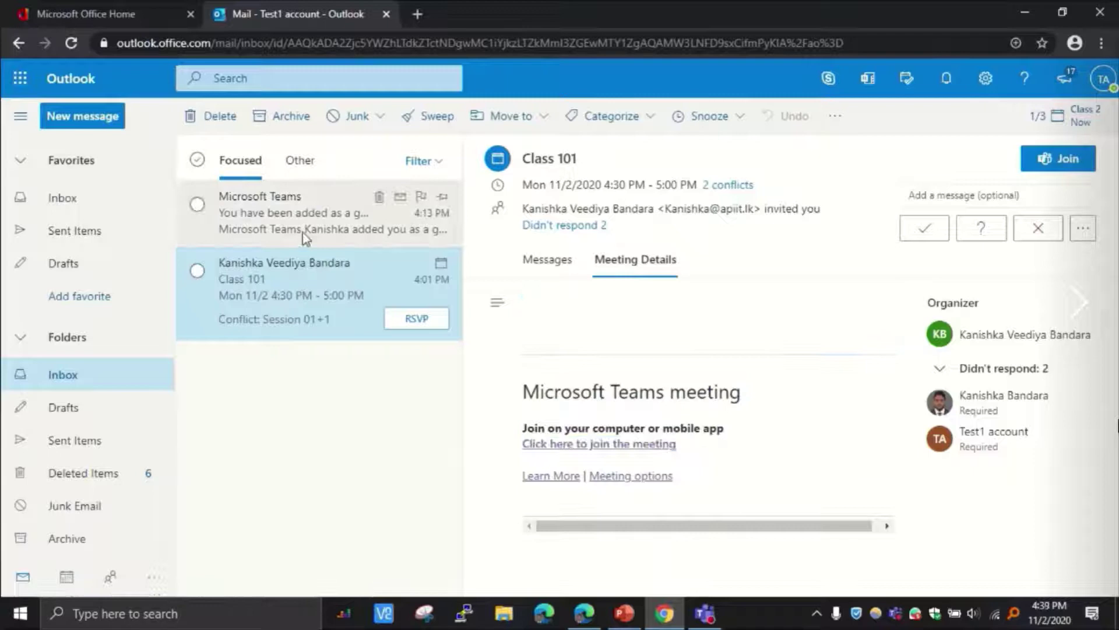
left_click(681, 412)
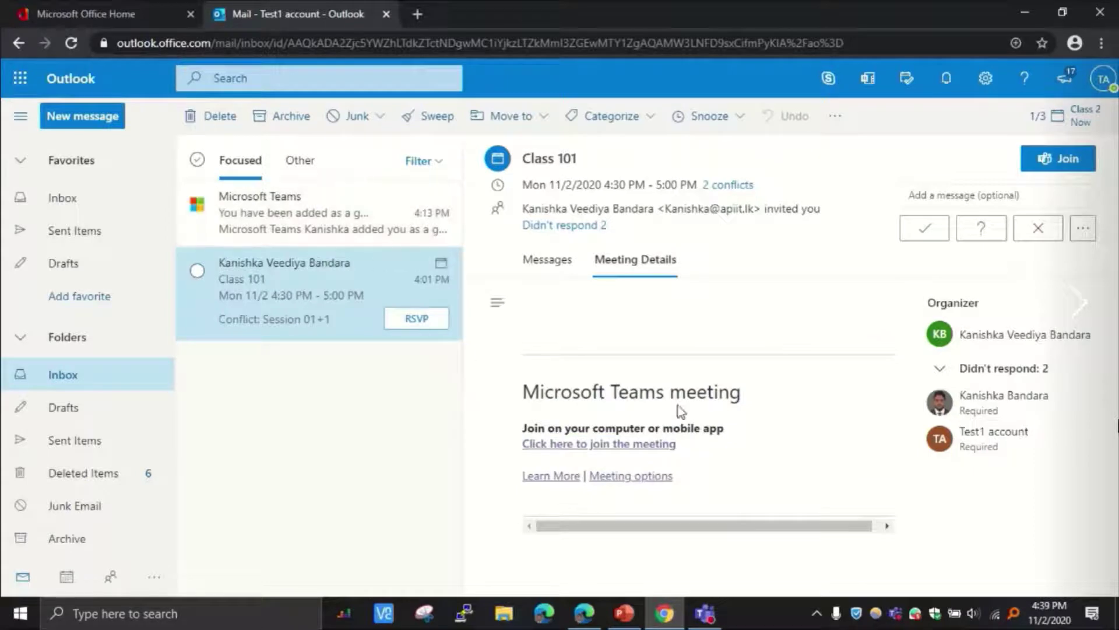
Step: Follow the Class 101 join link and open it in the Teams desktop app
left_click(646, 448)
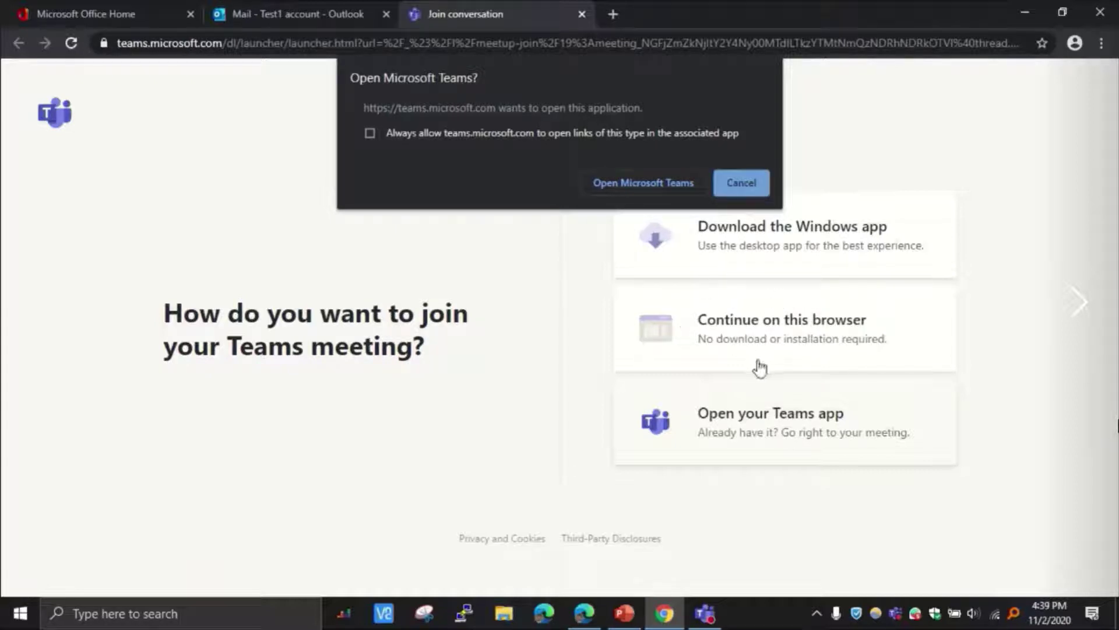
left_click(639, 183)
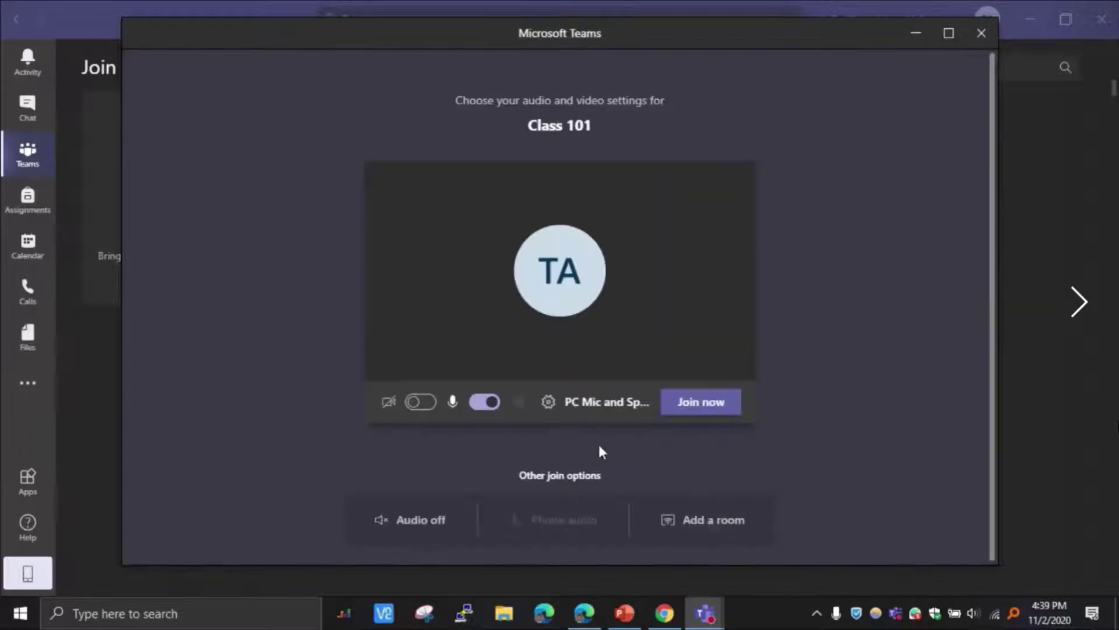
Step: Join Class 101 with the microphone muted and maximise the meeting window
left_click(483, 402)
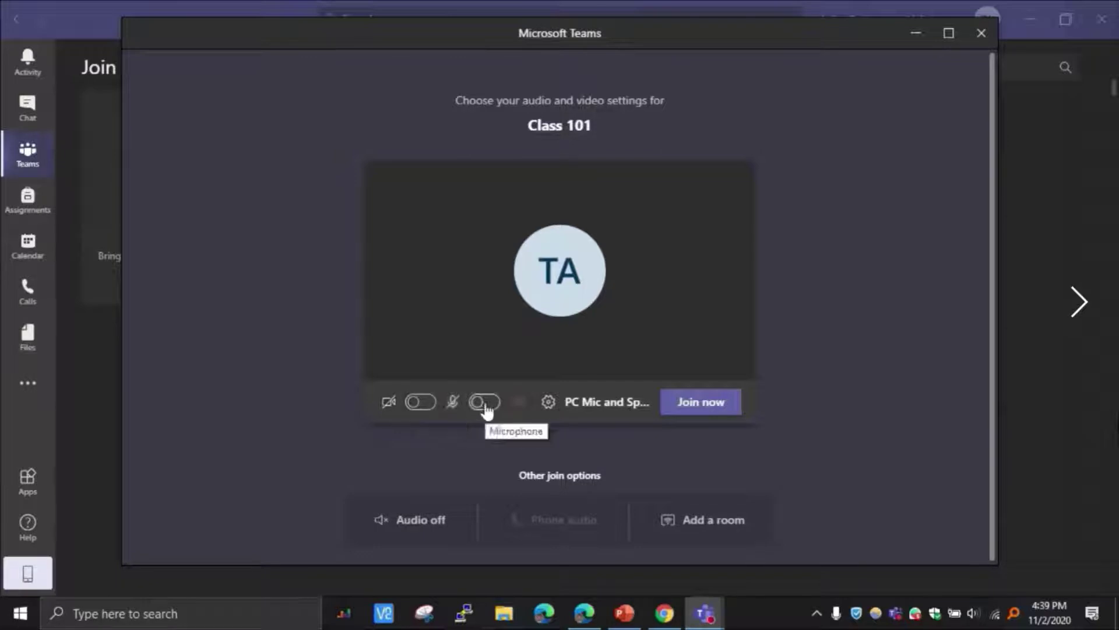
left_click(716, 408)
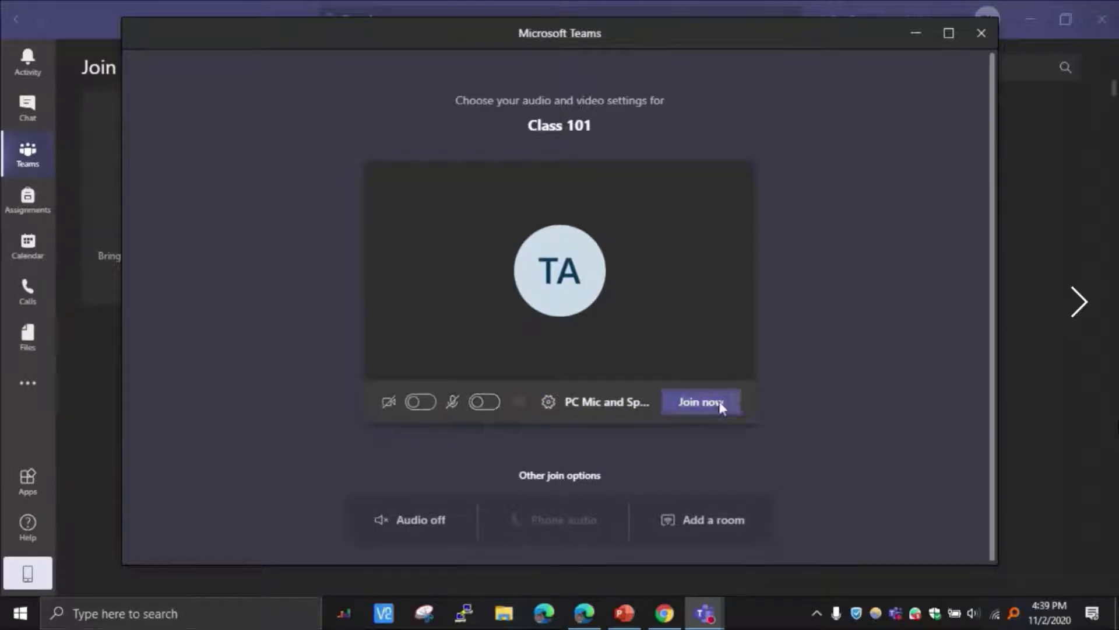
left_click(950, 33)
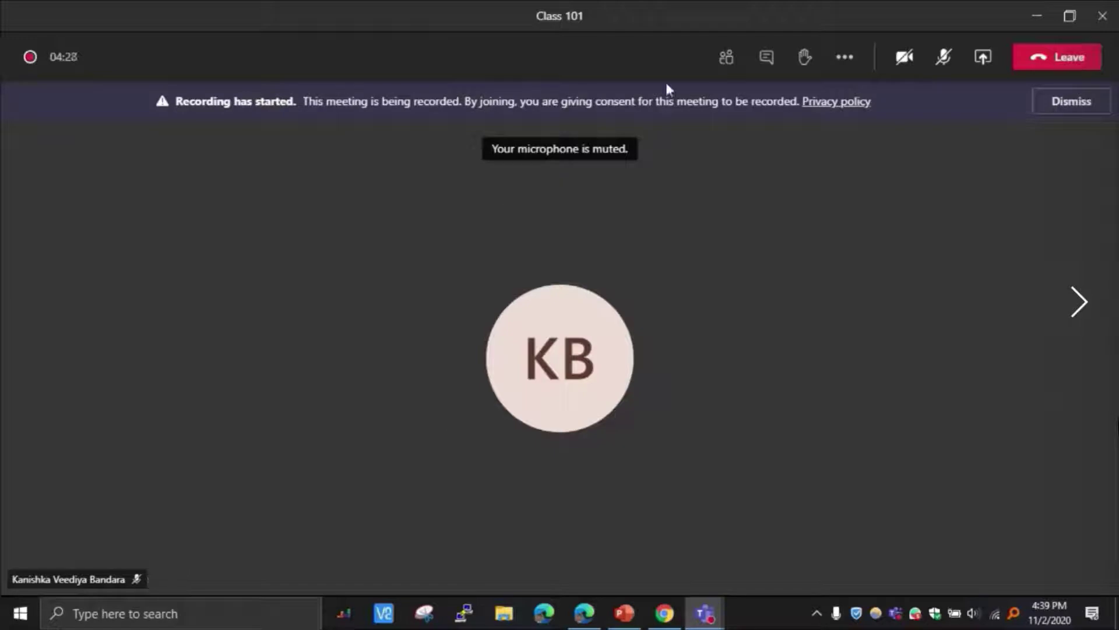
Step: Show participants, send 'Hello' in the meeting chat, then raise and lower a hand
left_click(725, 66)
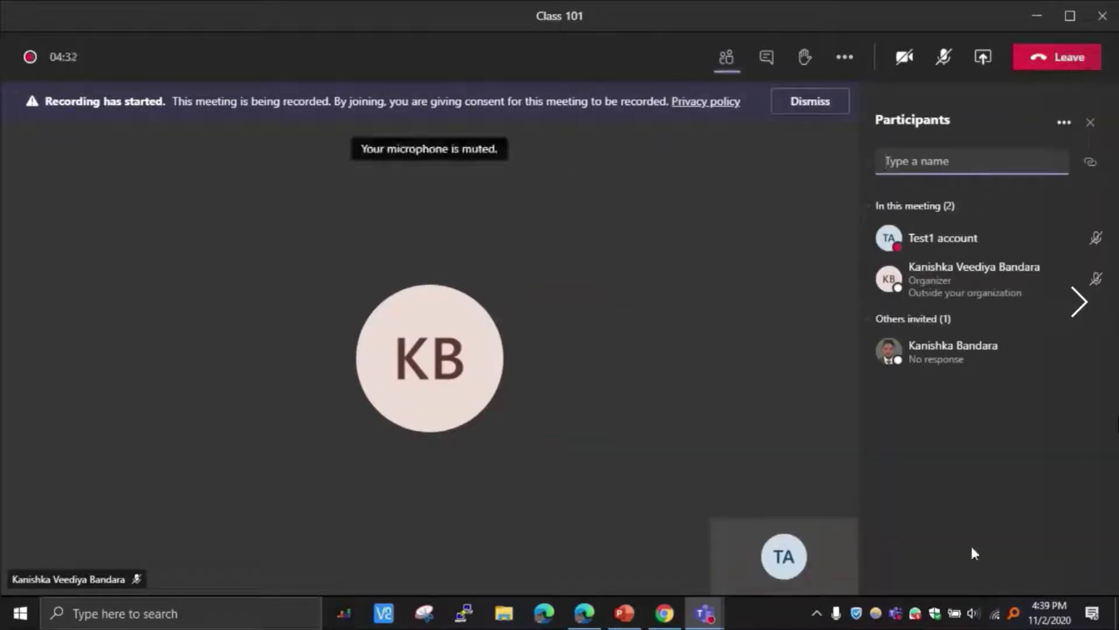
left_click(773, 63)
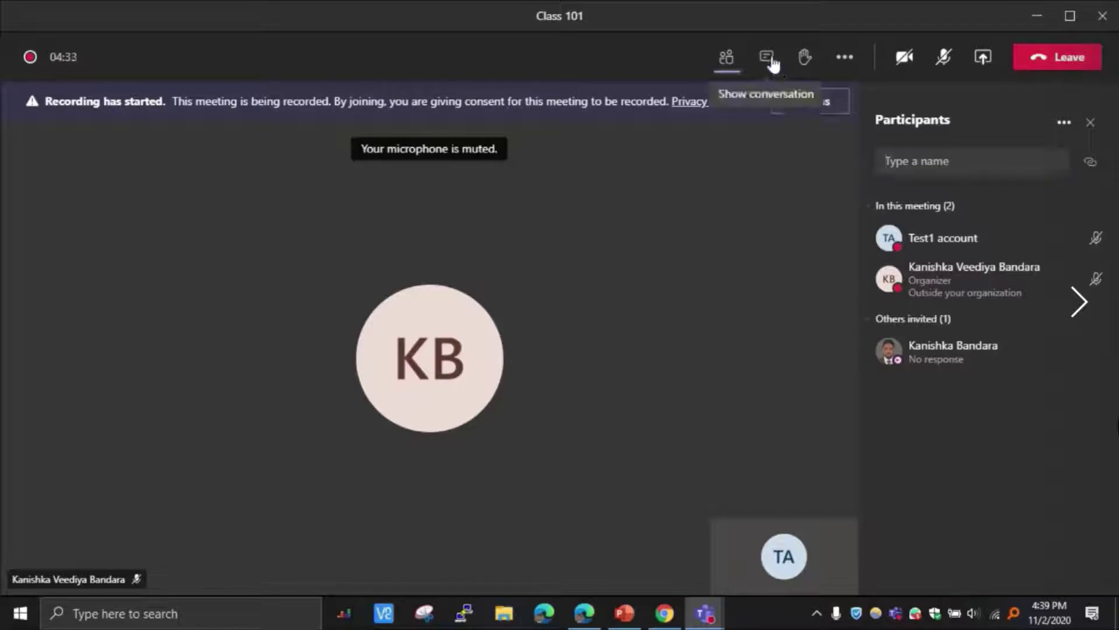
left_click(1003, 555)
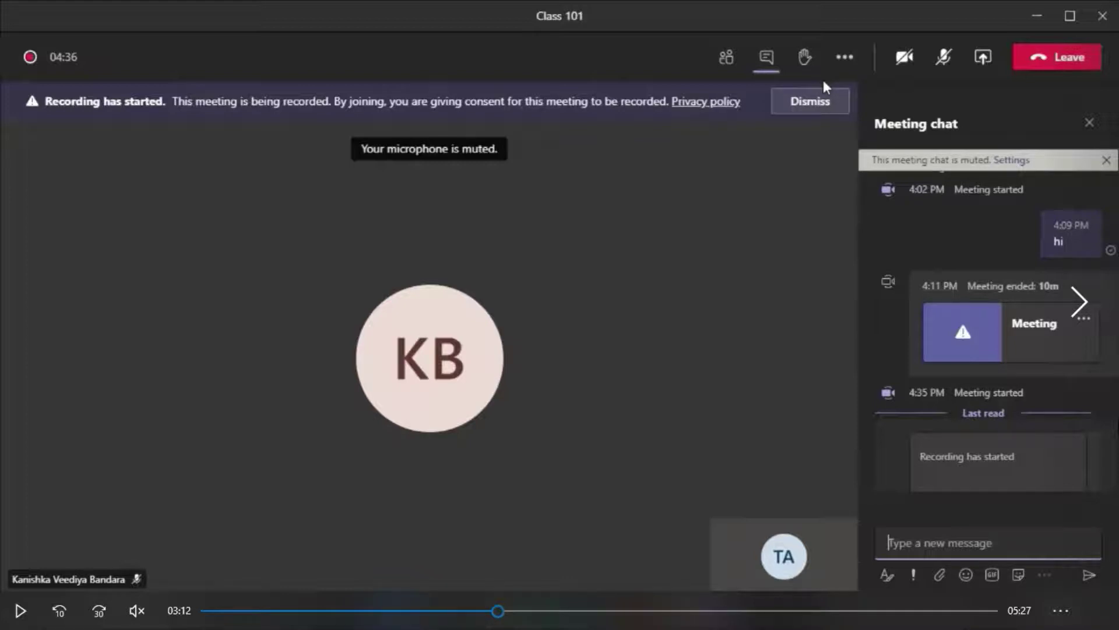
key("space")
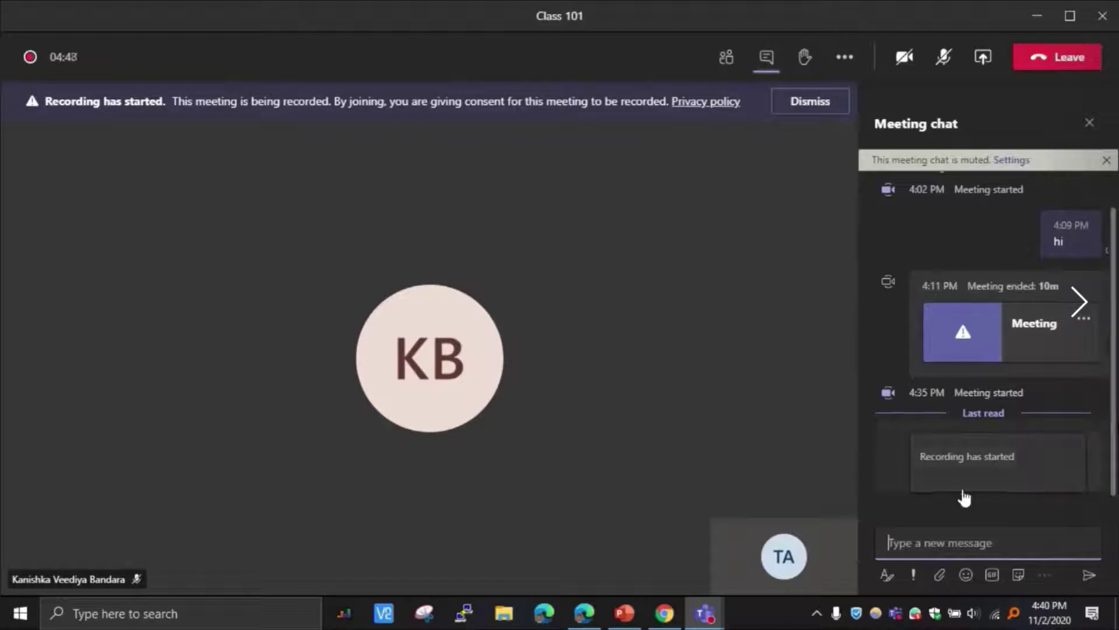
type("Hello")
key("Return")
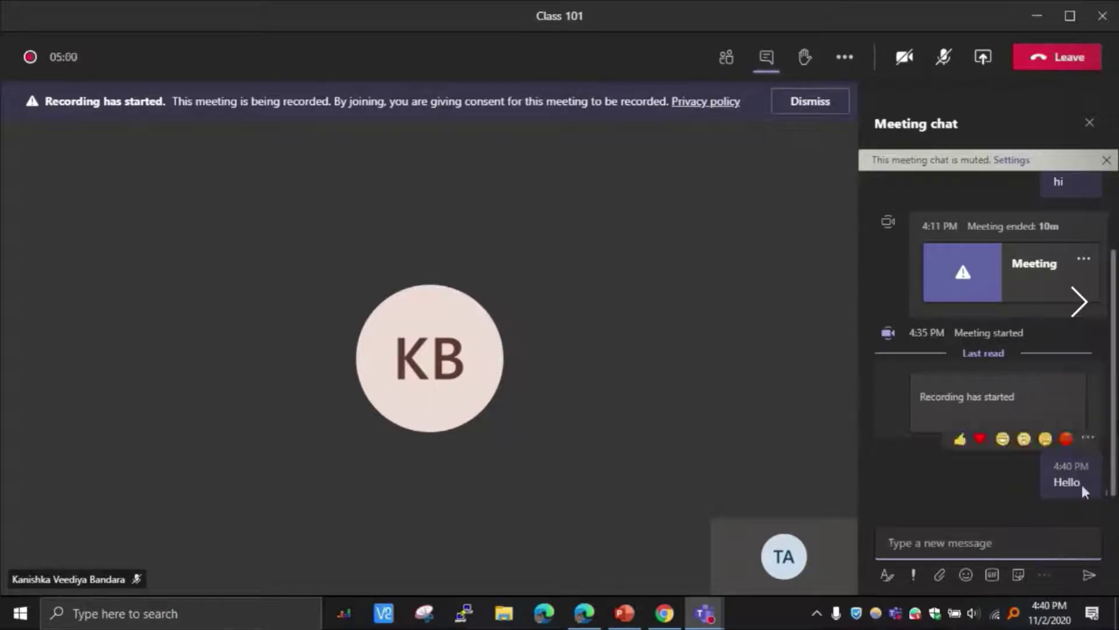
left_click(806, 58)
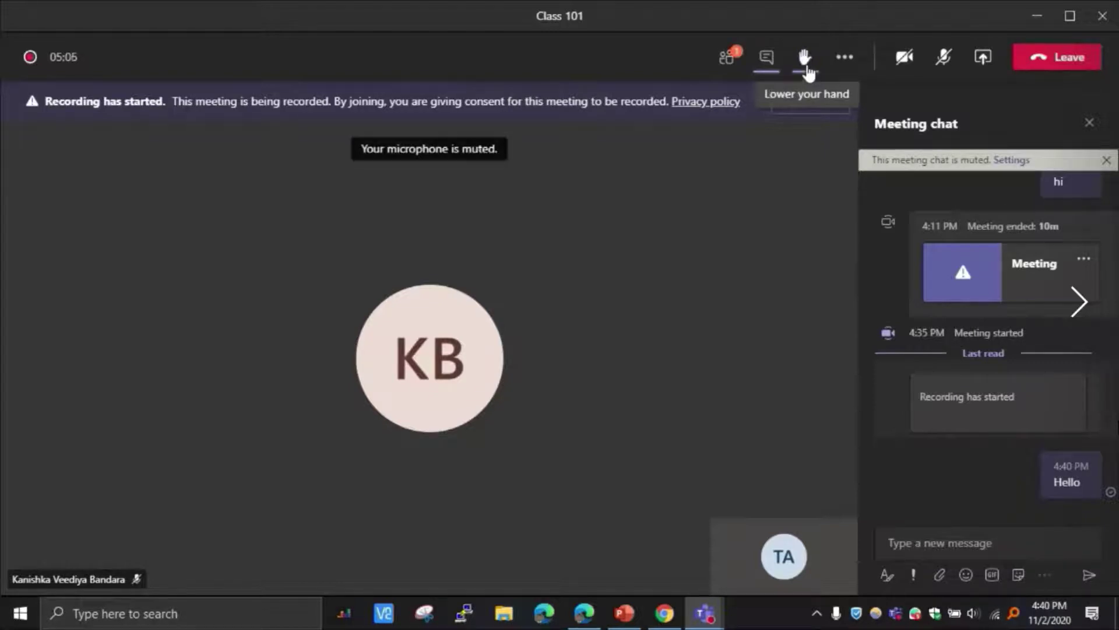
left_click(808, 71)
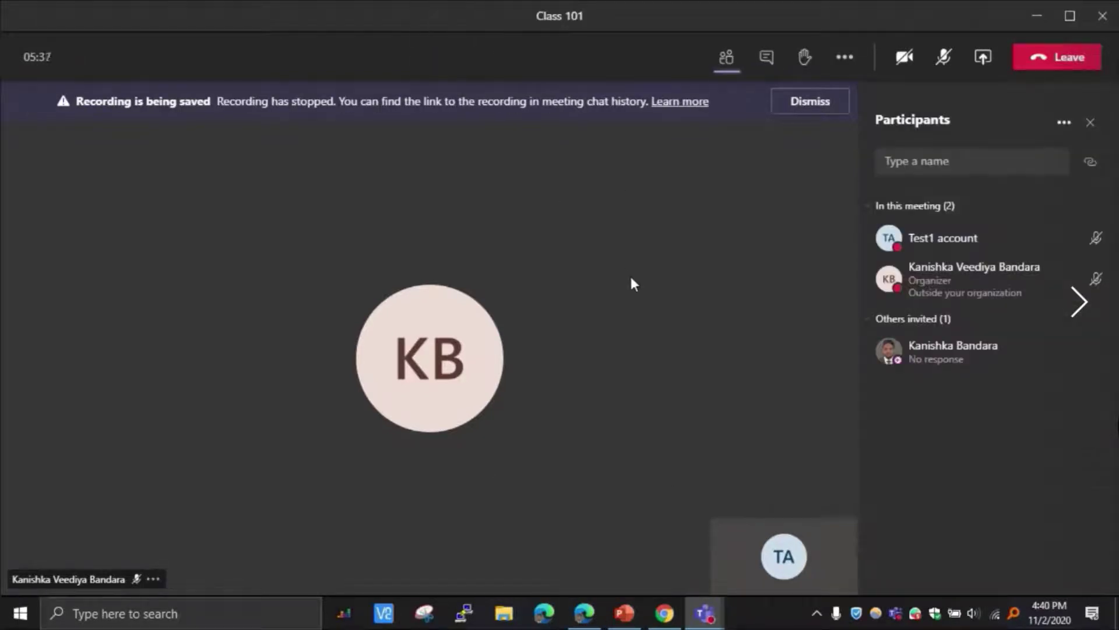
Step: Download the recording video (12).mp4 from the meeting chat, then leave Class 101
left_click(767, 58)
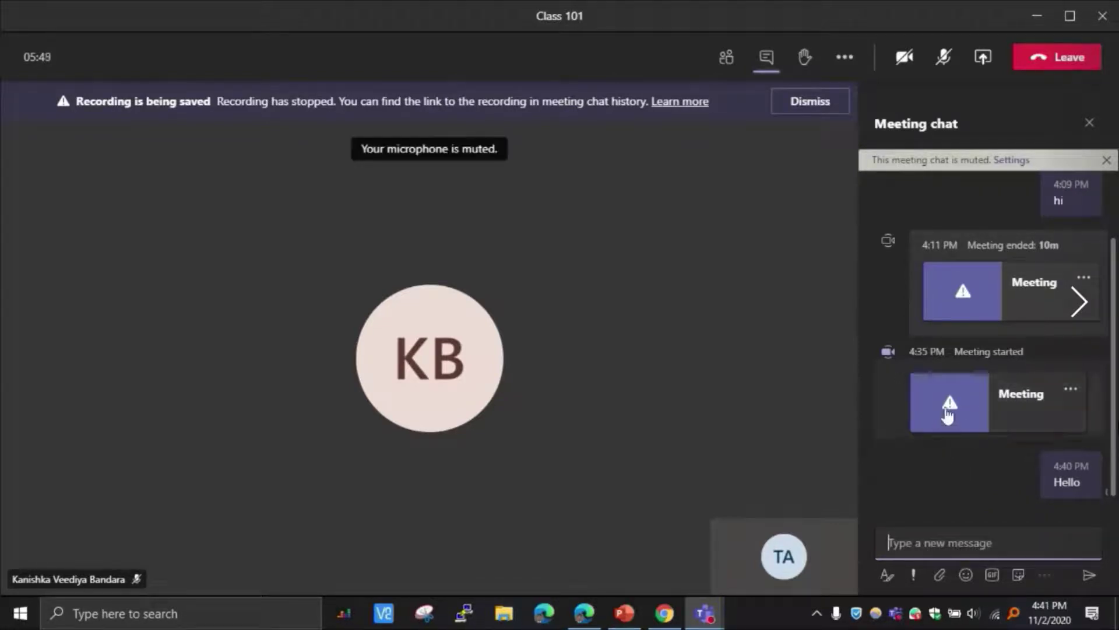
left_click(947, 411)
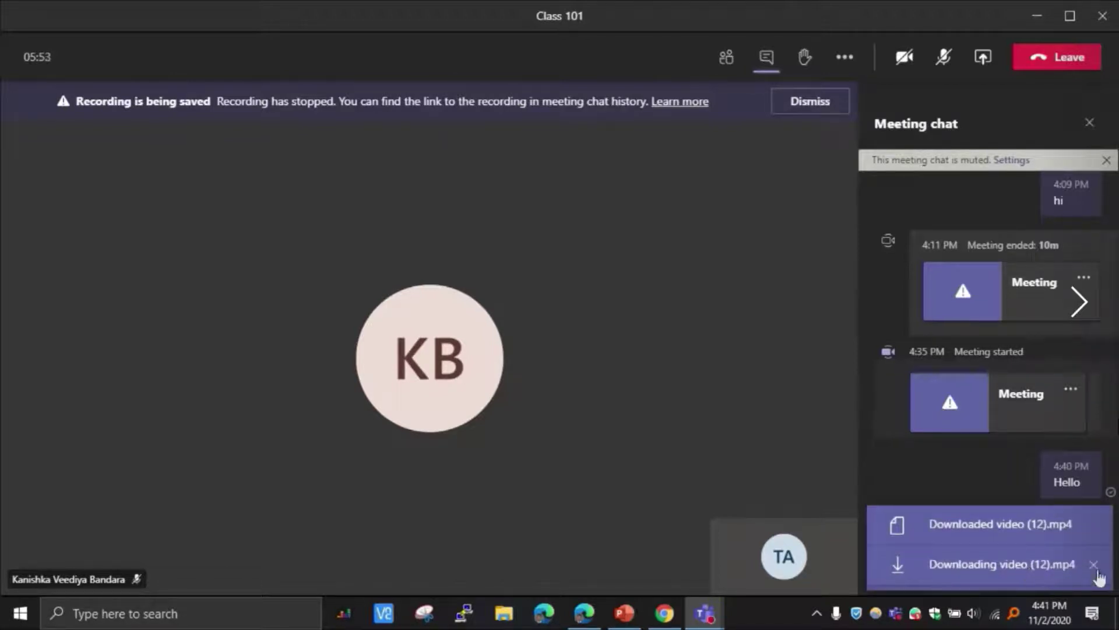
left_click(1095, 568)
left_click(1096, 568)
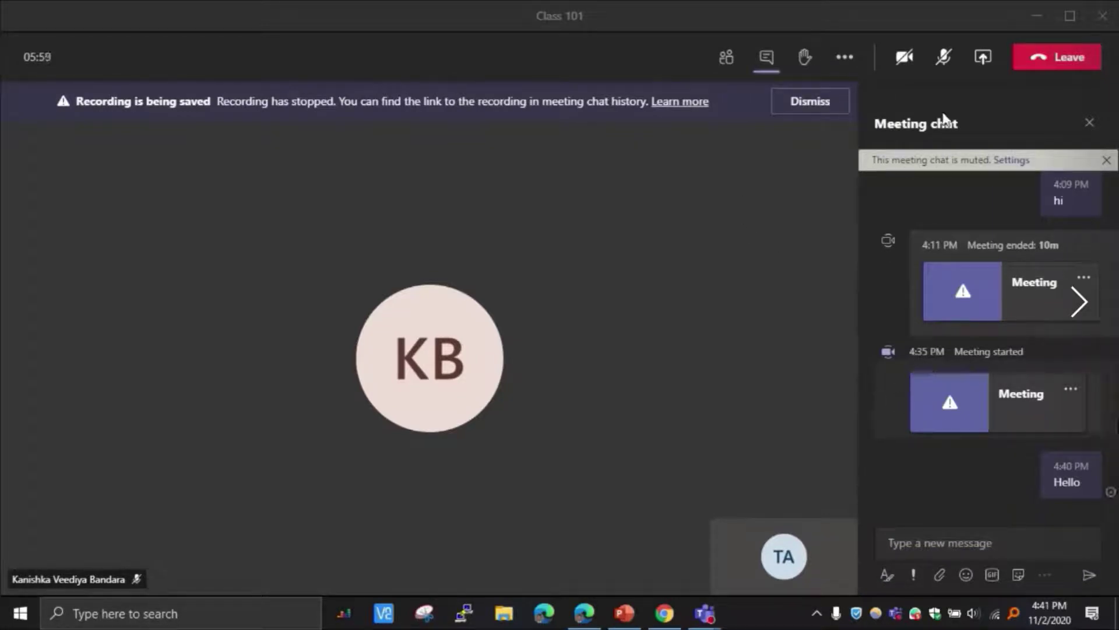
left_click(1038, 67)
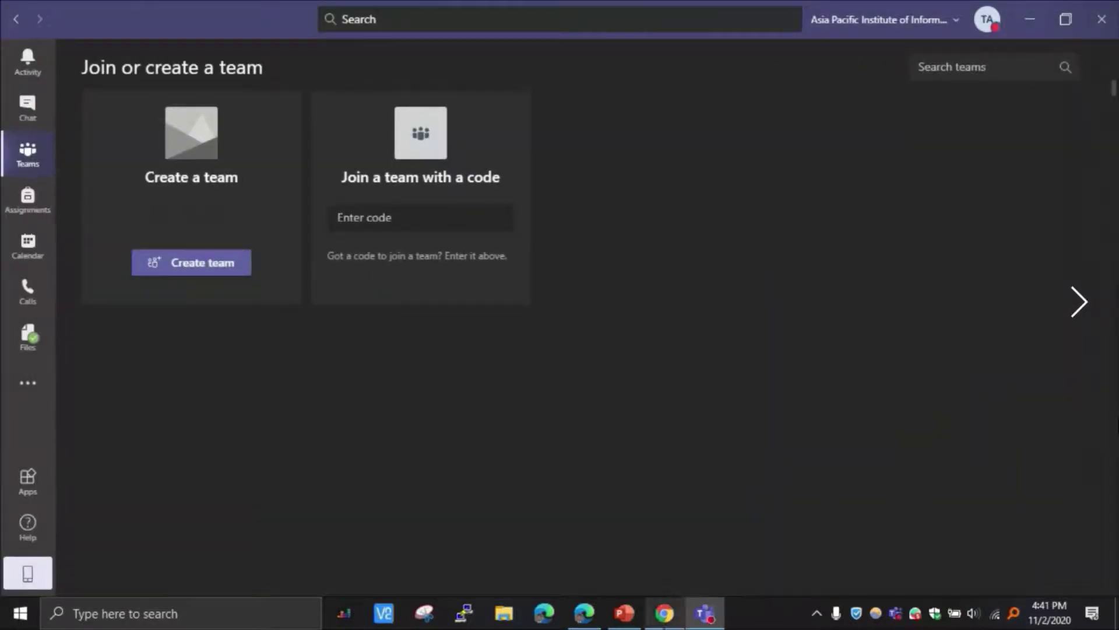
left_click(665, 614)
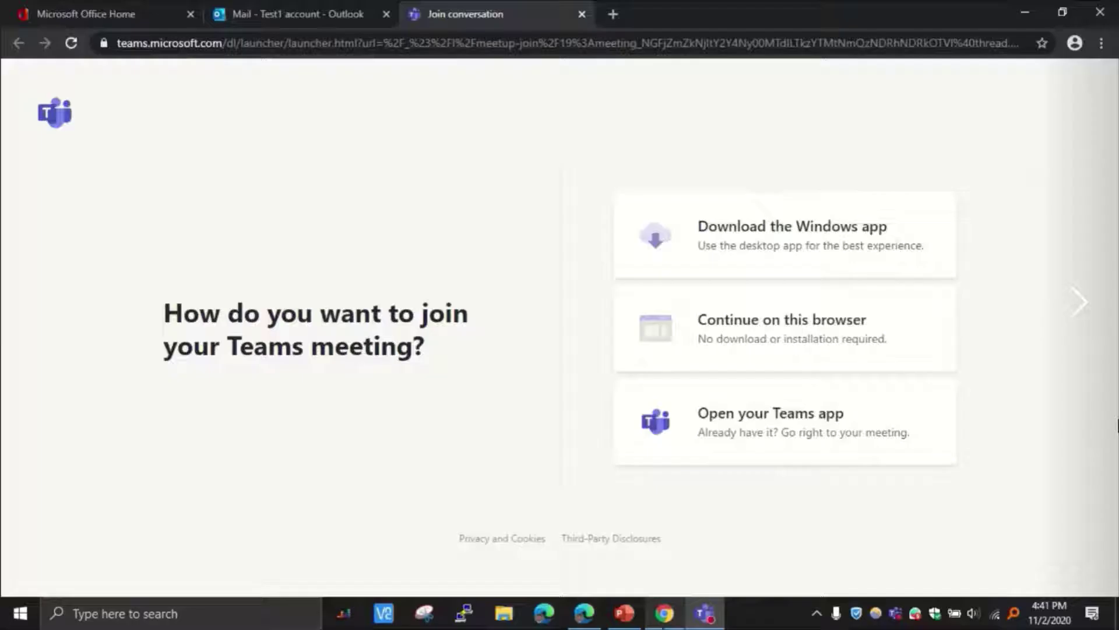
left_click(289, 16)
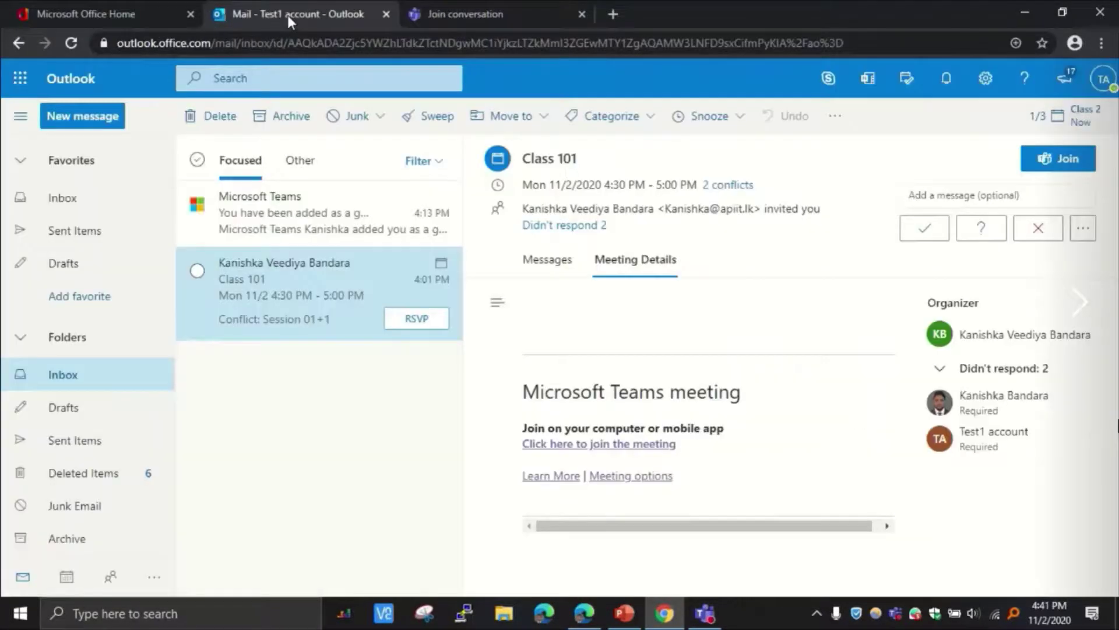
left_click(310, 211)
left_click(316, 293)
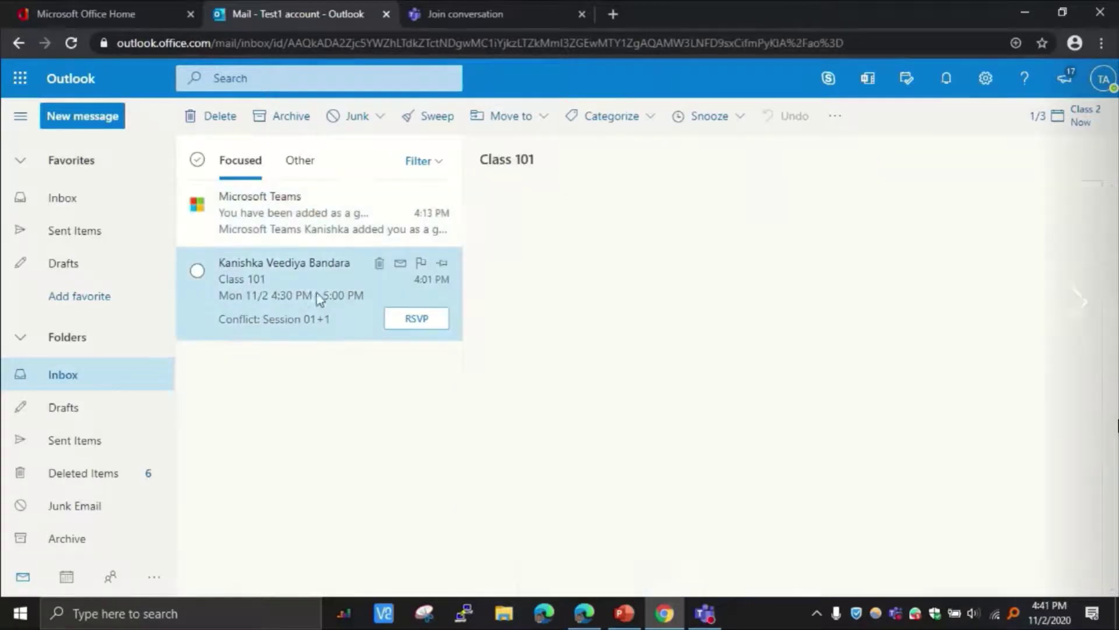
left_click(722, 624)
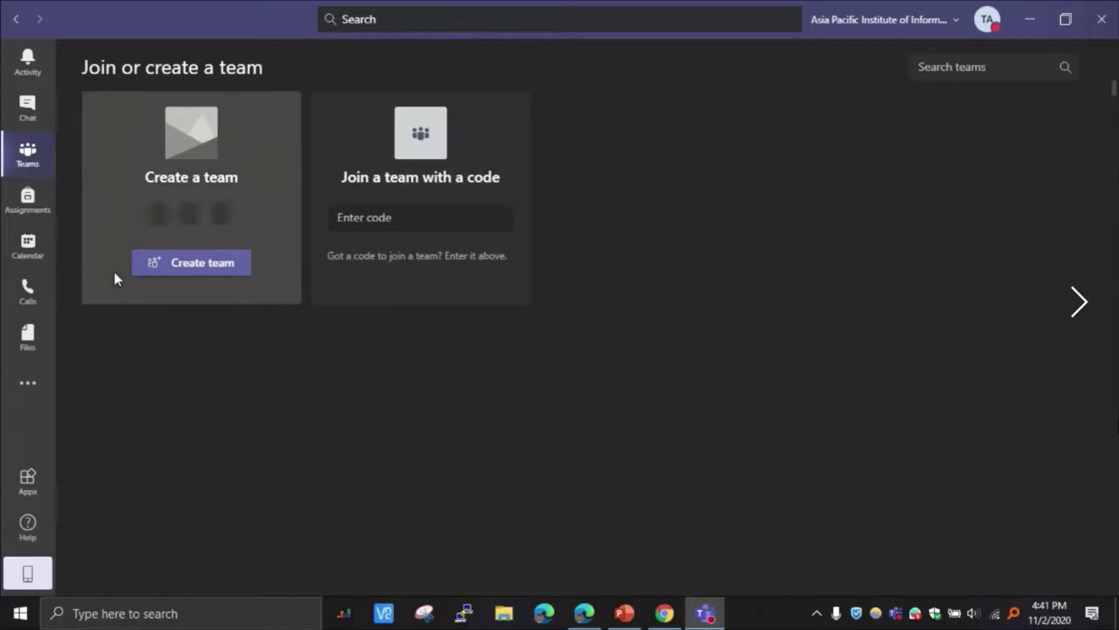
Step: Open the Class 2 event from the Teams Calendar and choose Join
left_click(23, 252)
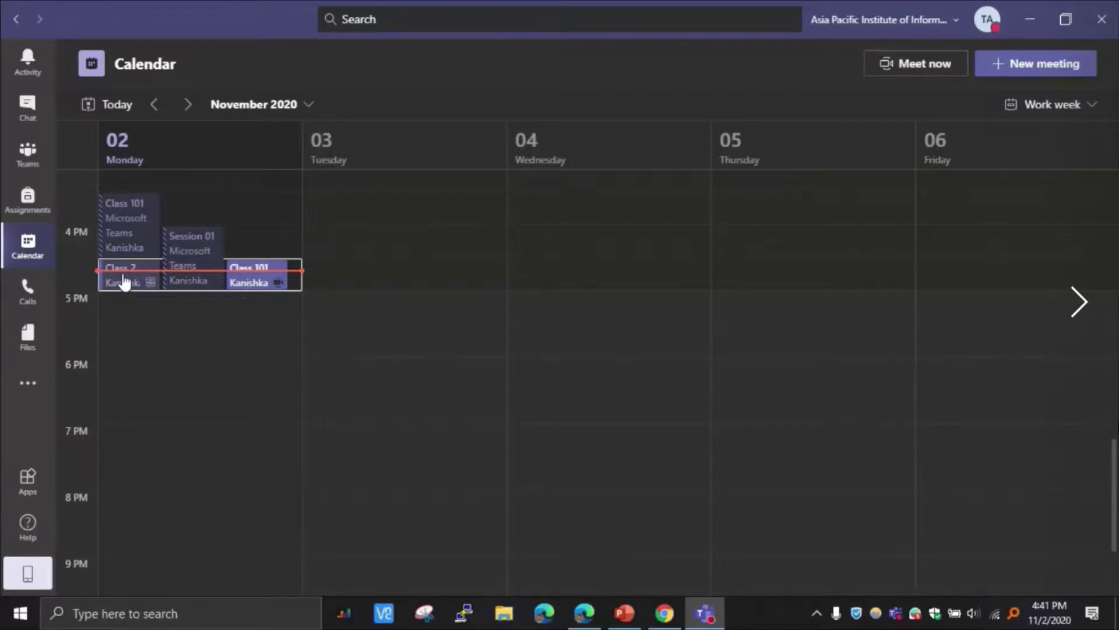
left_click(124, 282)
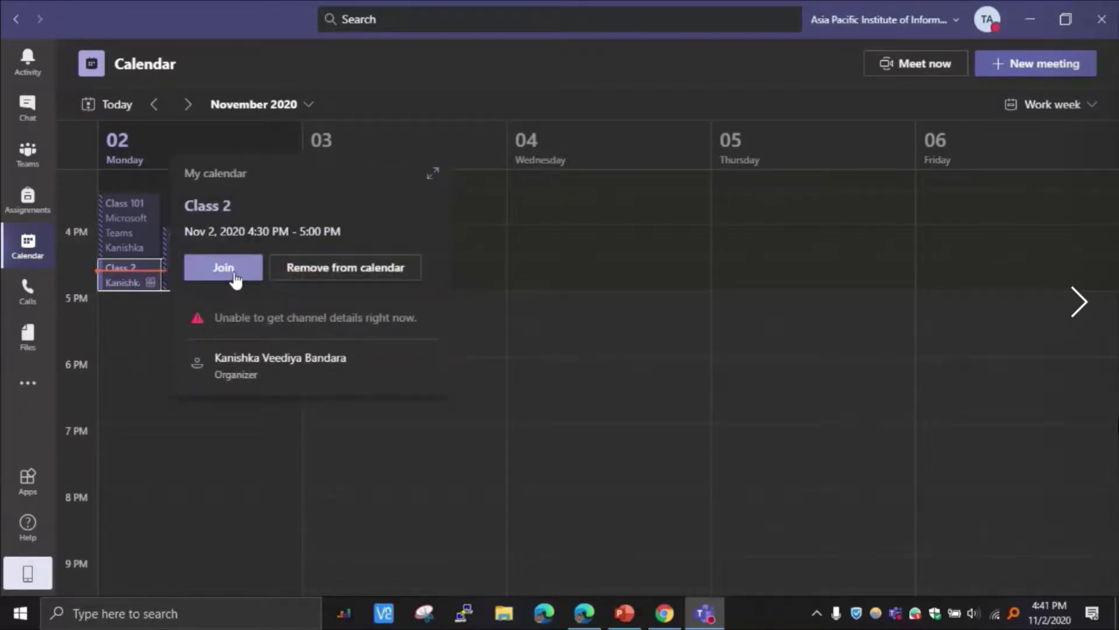
left_click(234, 275)
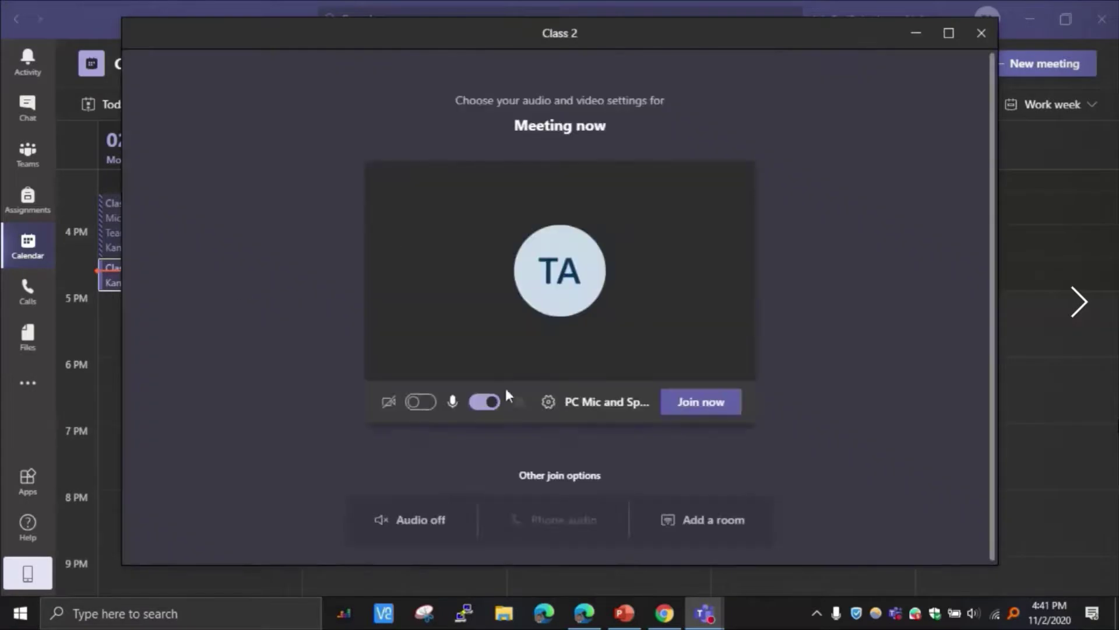
Step: Join Class 2 with the microphone muted and maximise the meeting window
left_click(488, 403)
left_click(707, 407)
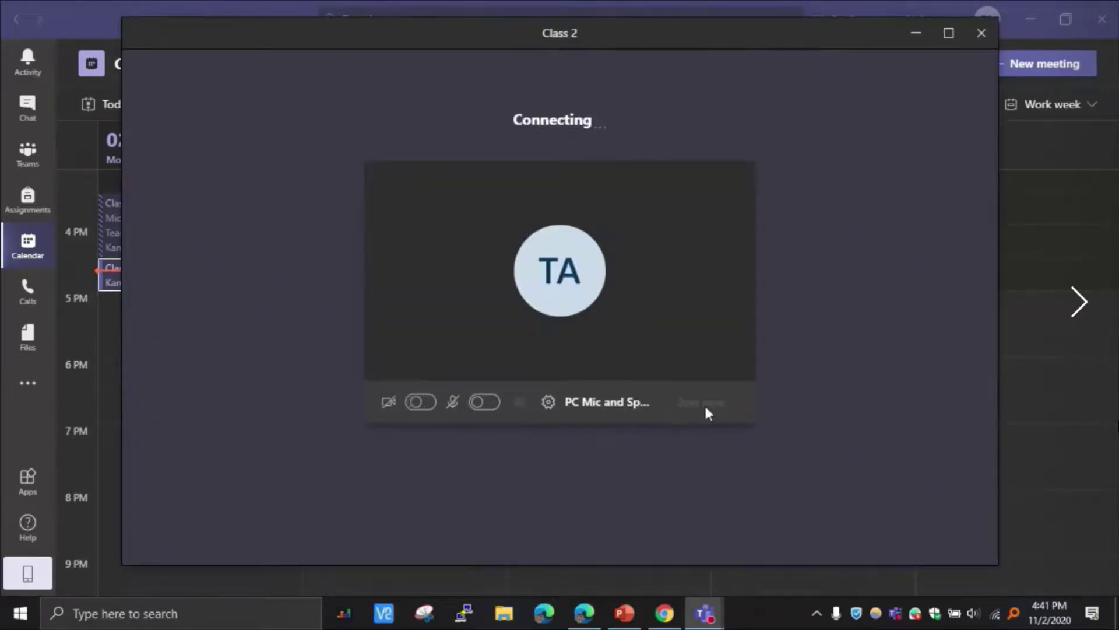
left_click(948, 32)
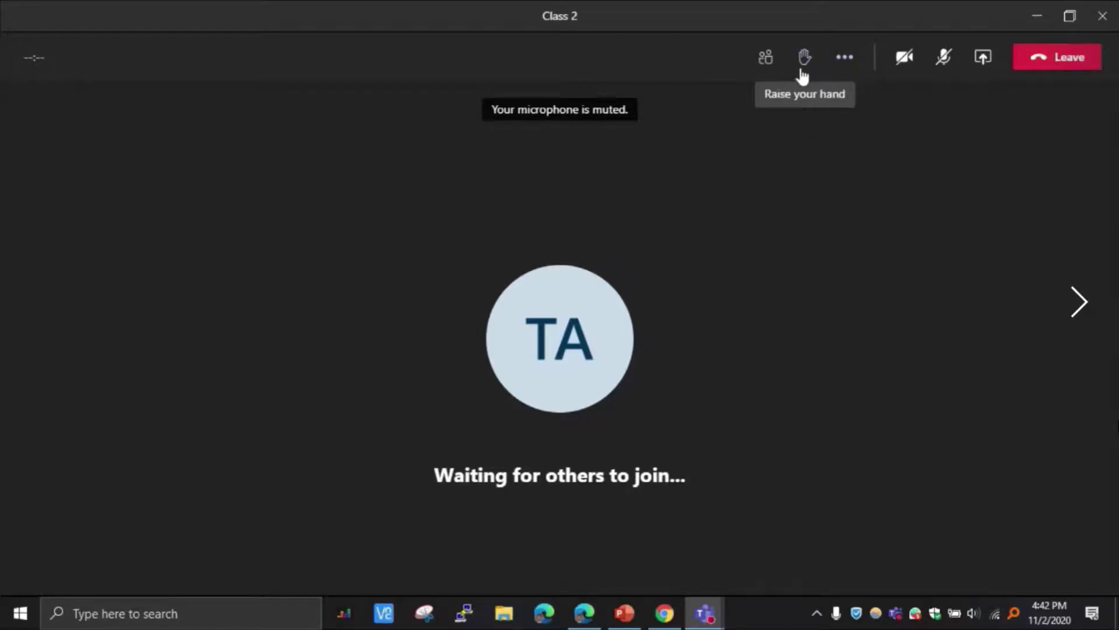
Step: Leave the Class 2 meeting and switch to the apiit.lk organisation as a guest
left_click(1044, 68)
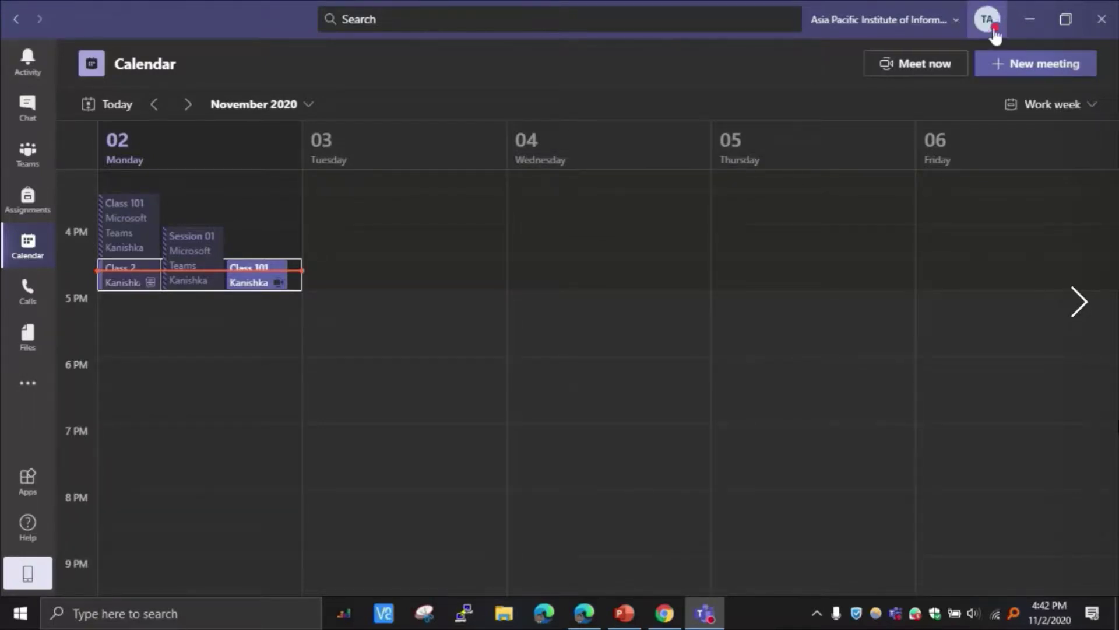
left_click(958, 22)
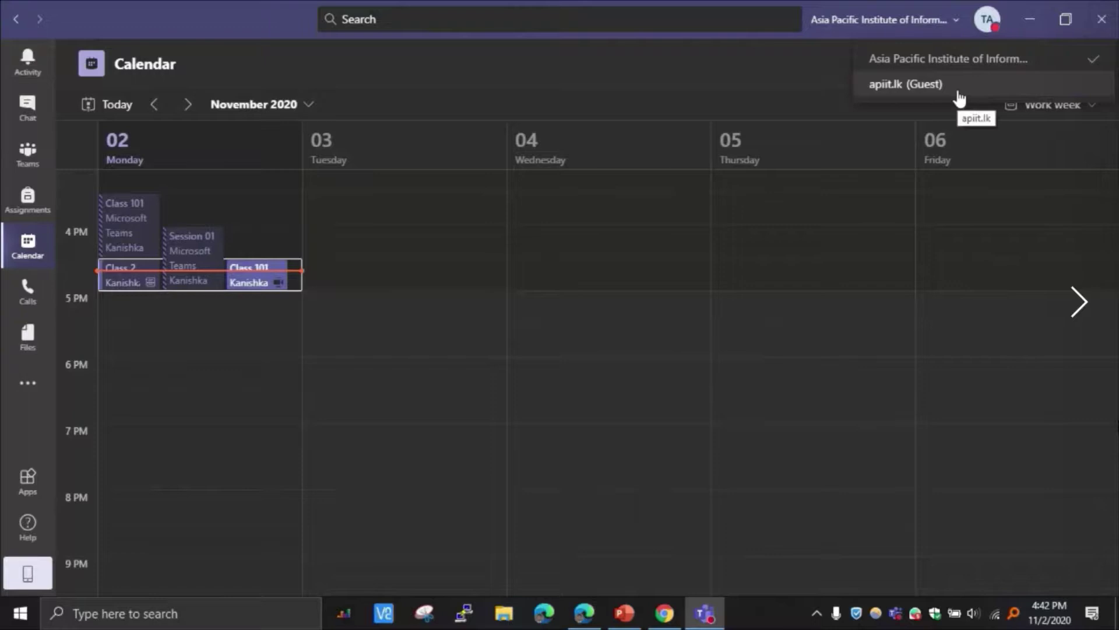
left_click(905, 84)
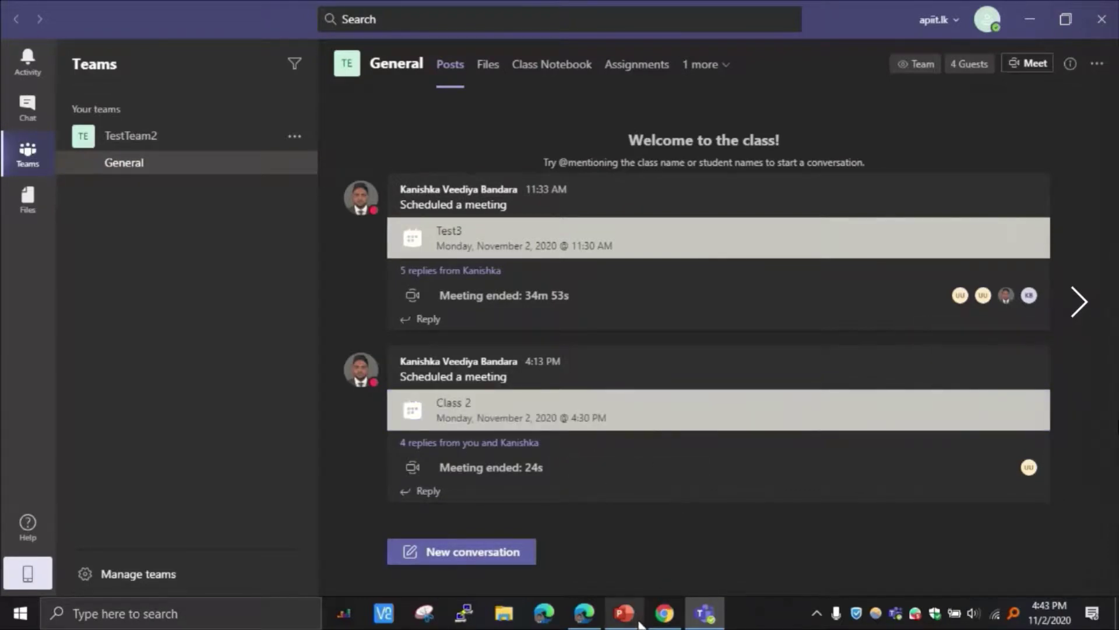
Step: Join the in-progress Class 2 meeting with the microphone off and maximise its window
mouse_move(478, 1)
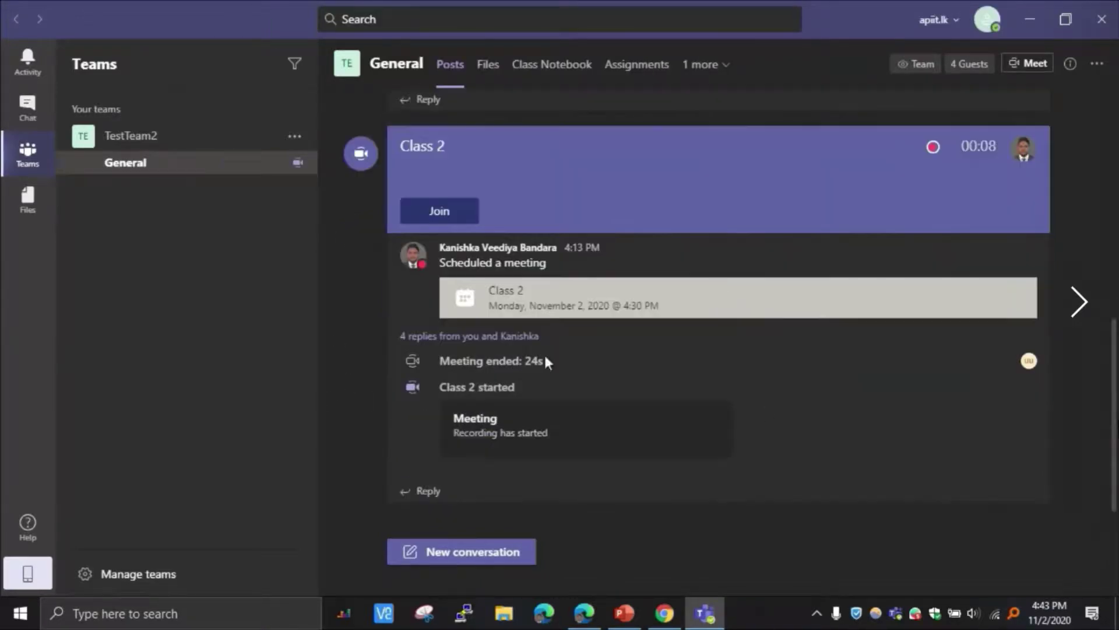
left_click(440, 213)
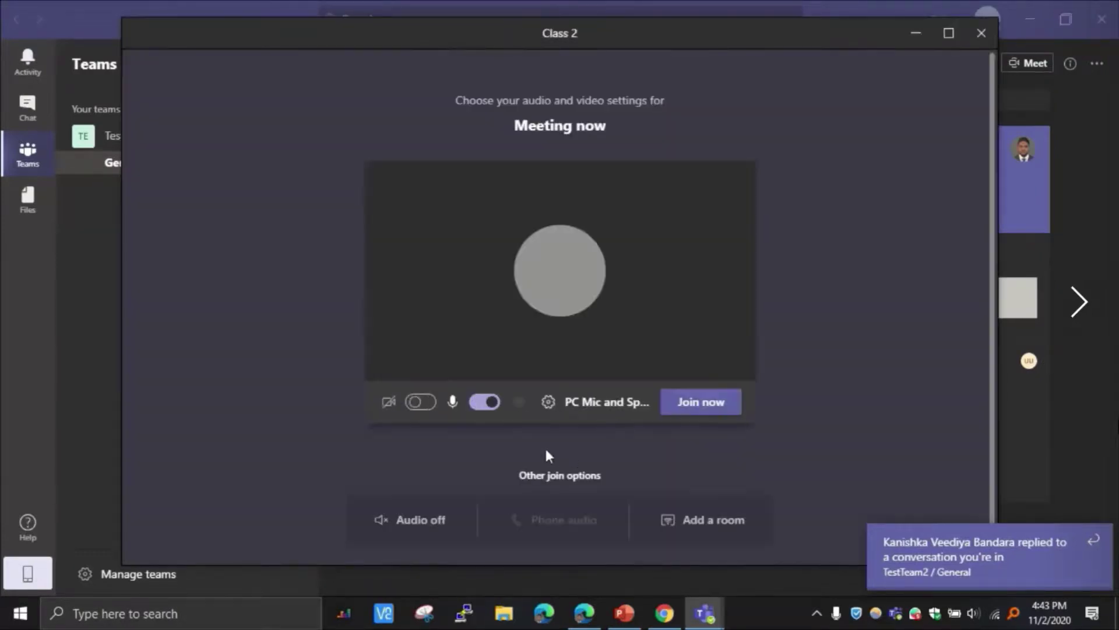
left_click(484, 402)
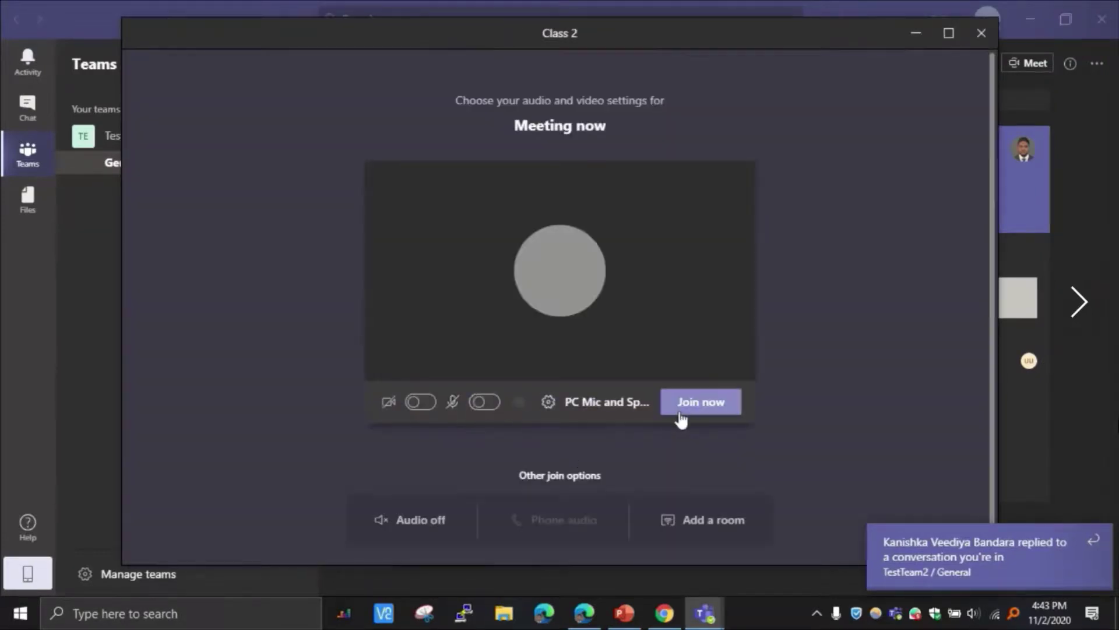
left_click(689, 418)
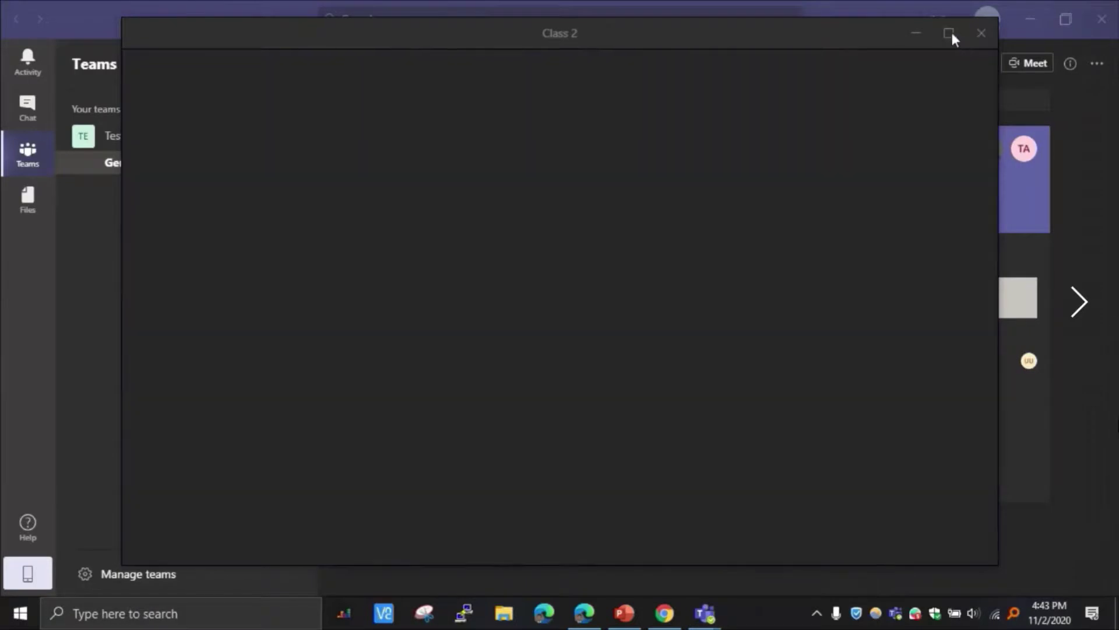
left_click(949, 33)
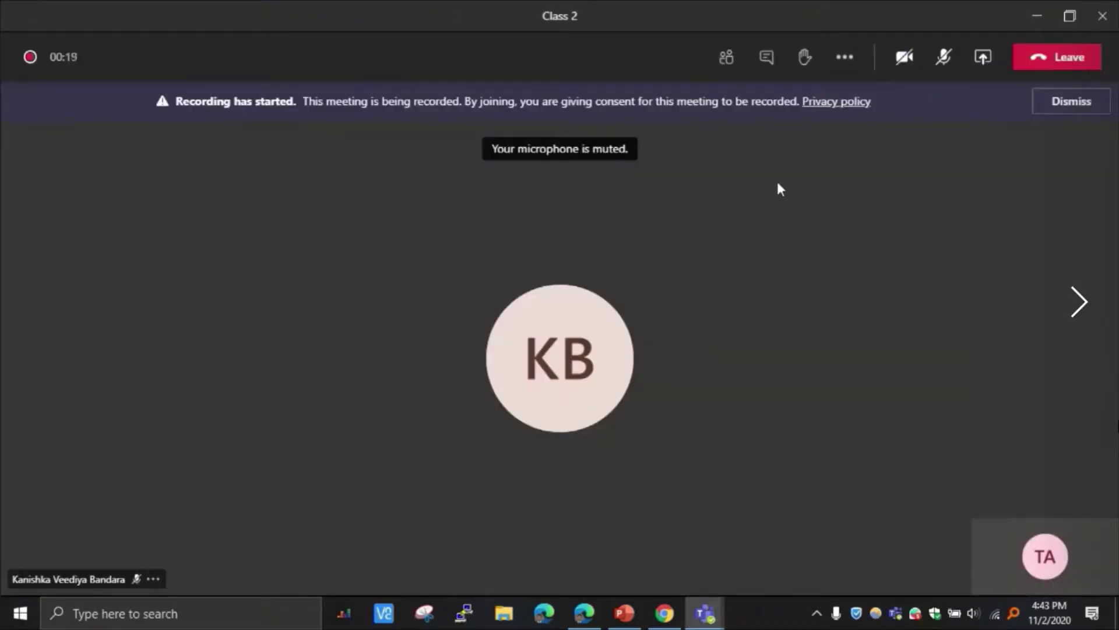
Step: Send 'hi' in the Class 2 meeting chat
left_click(767, 58)
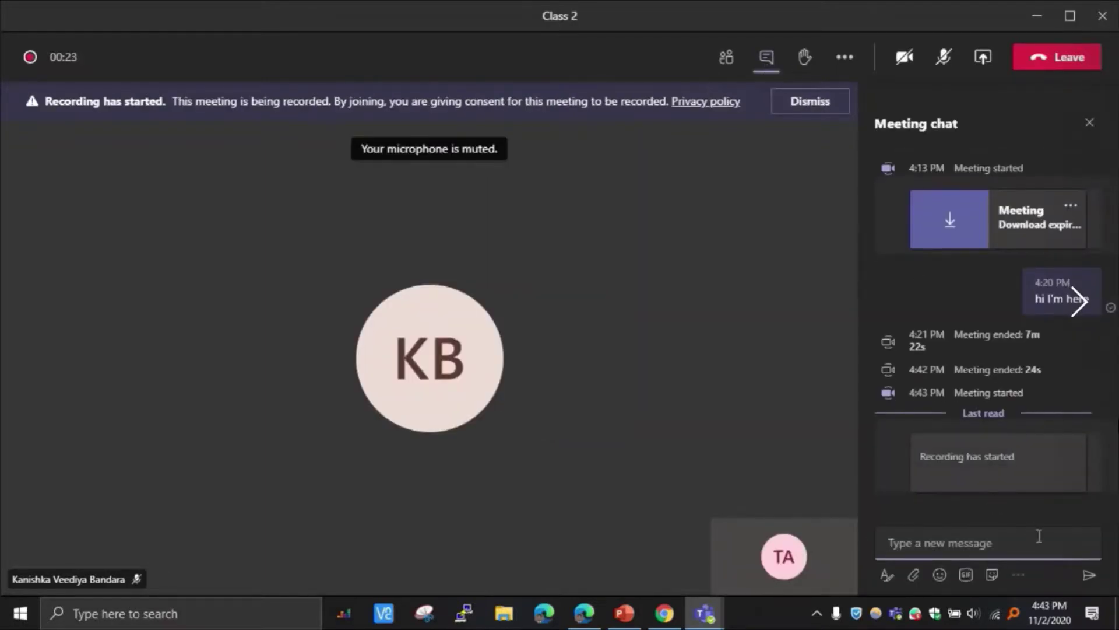
type("hi")
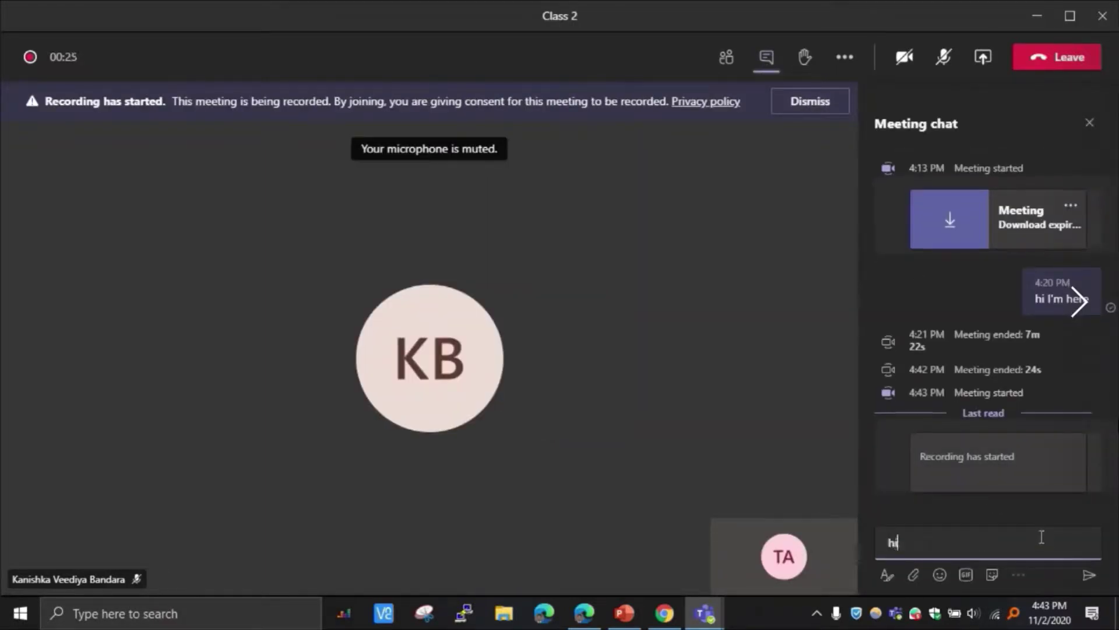
key("Return")
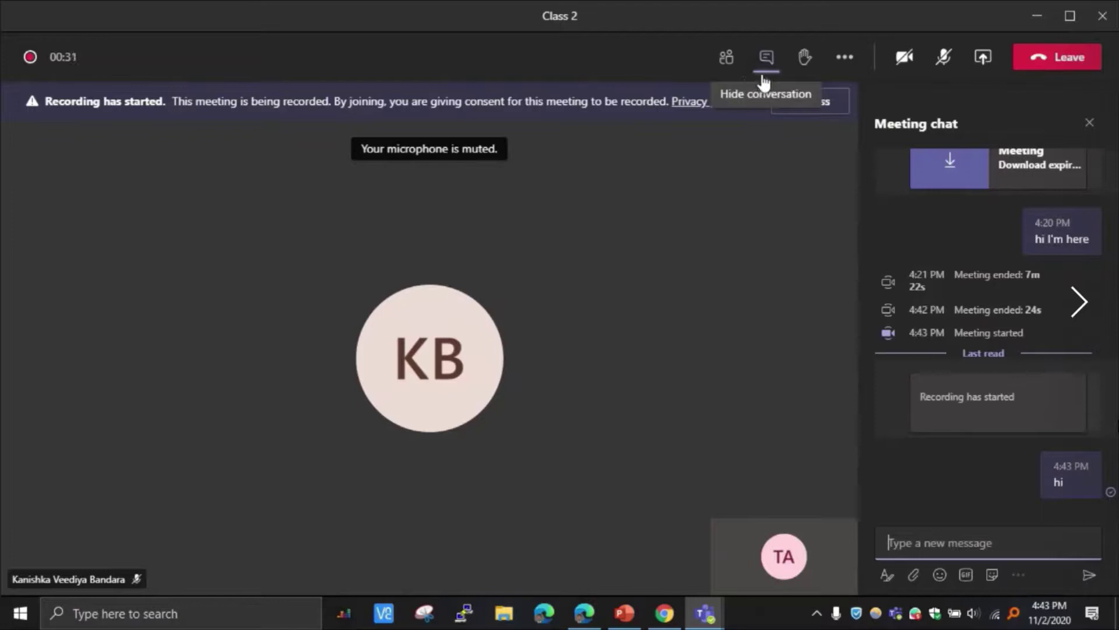
Step: Download the earlier meeting recording from the chat as video (13).mp4
mouse_move(1045, 472)
scroll(1046, 432, "up", 1)
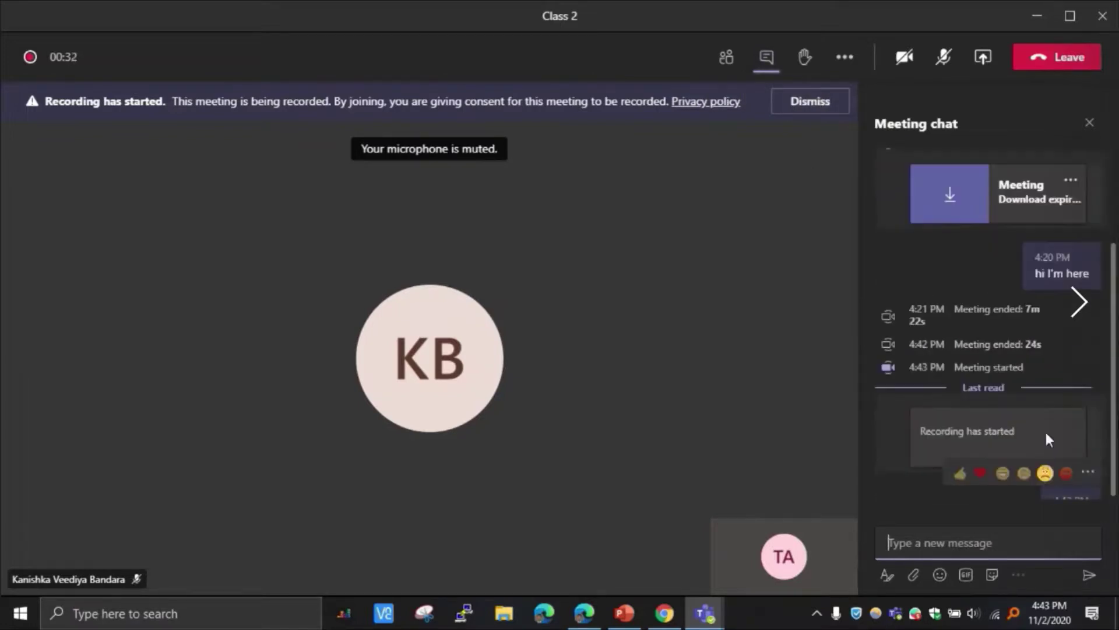
scroll(1093, 429, "up", 3)
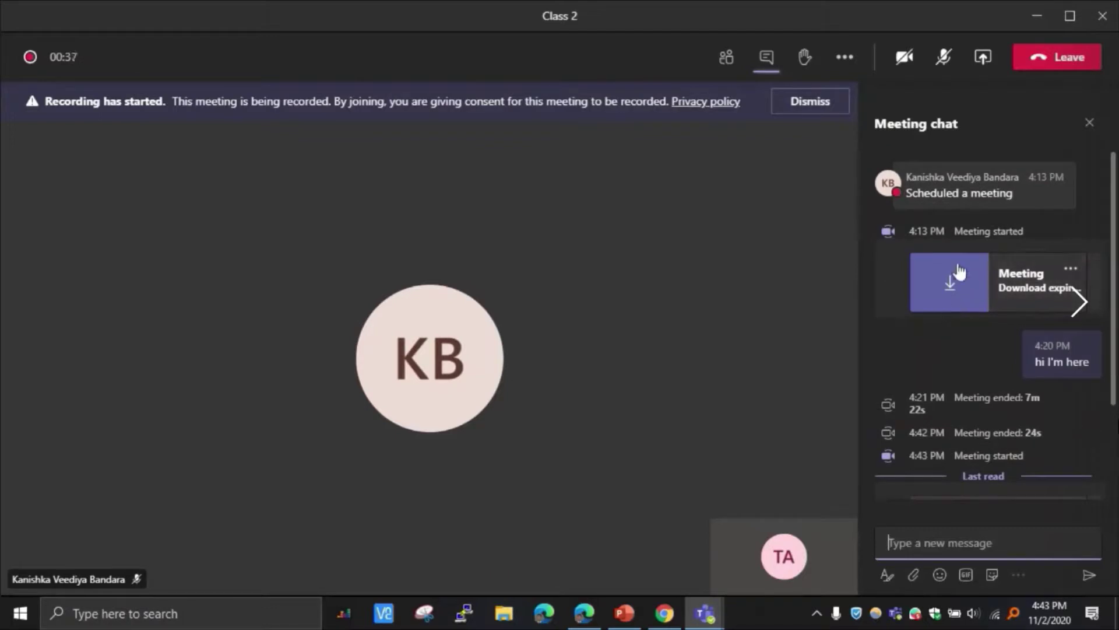
left_click(950, 286)
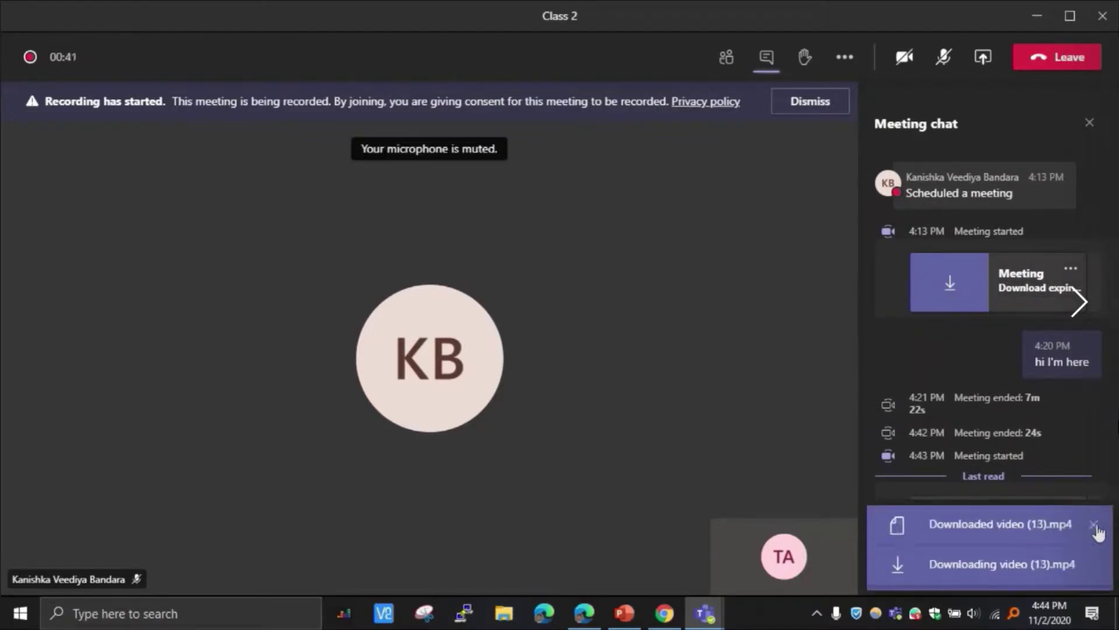
left_click(1094, 525)
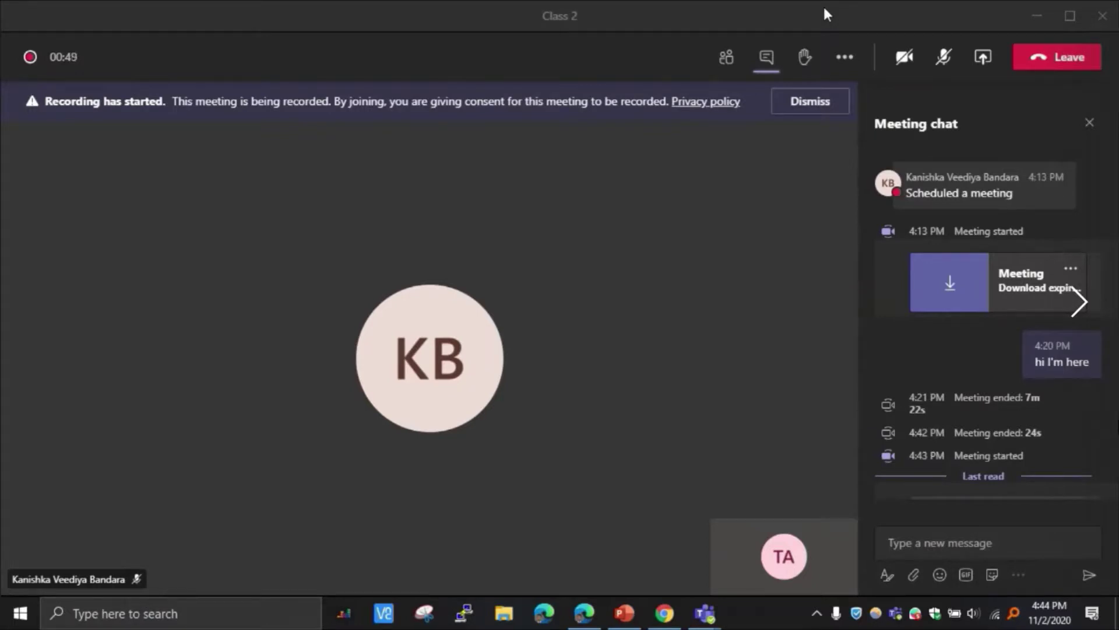
Step: Leave the Class 2 meeting and return to the General channel without switching organisations
right_click(906, 32)
mouse_move(443, 10)
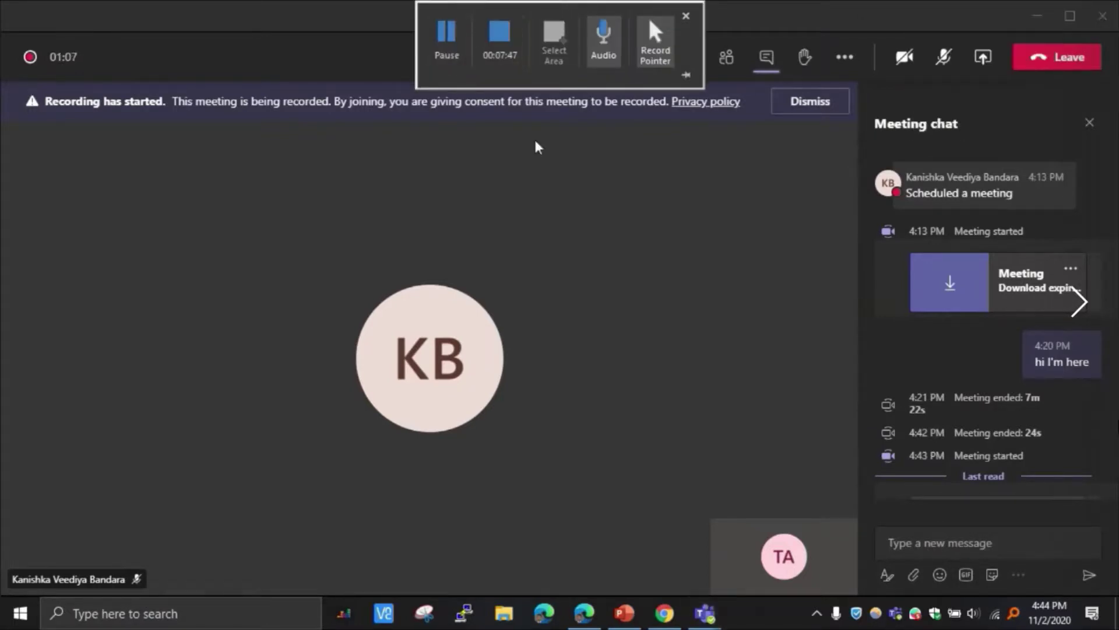
left_click(1025, 58)
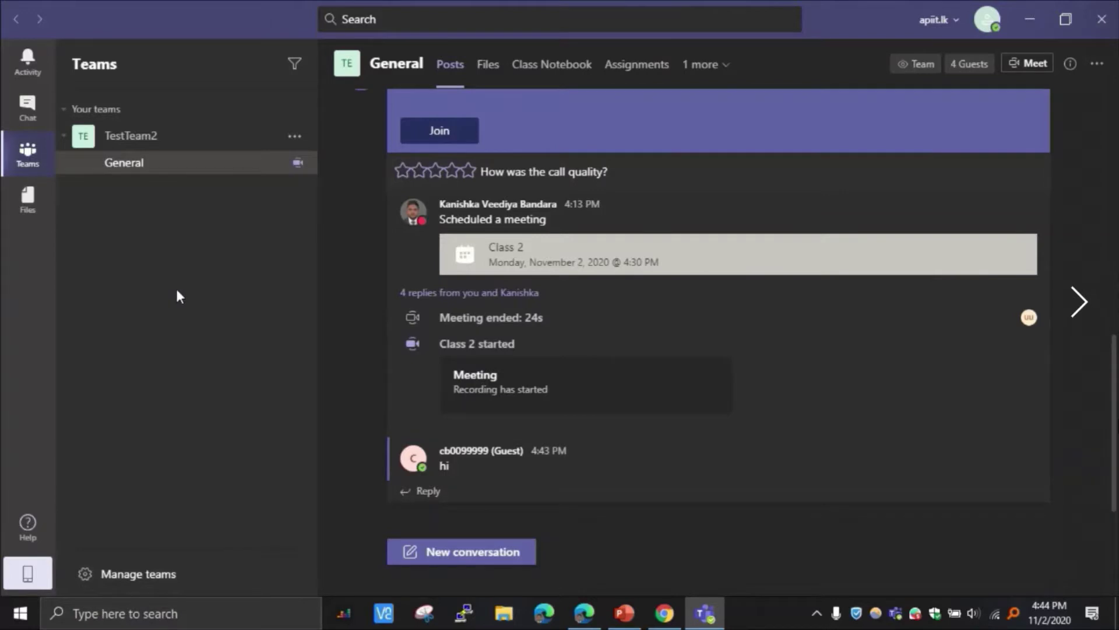
left_click(940, 20)
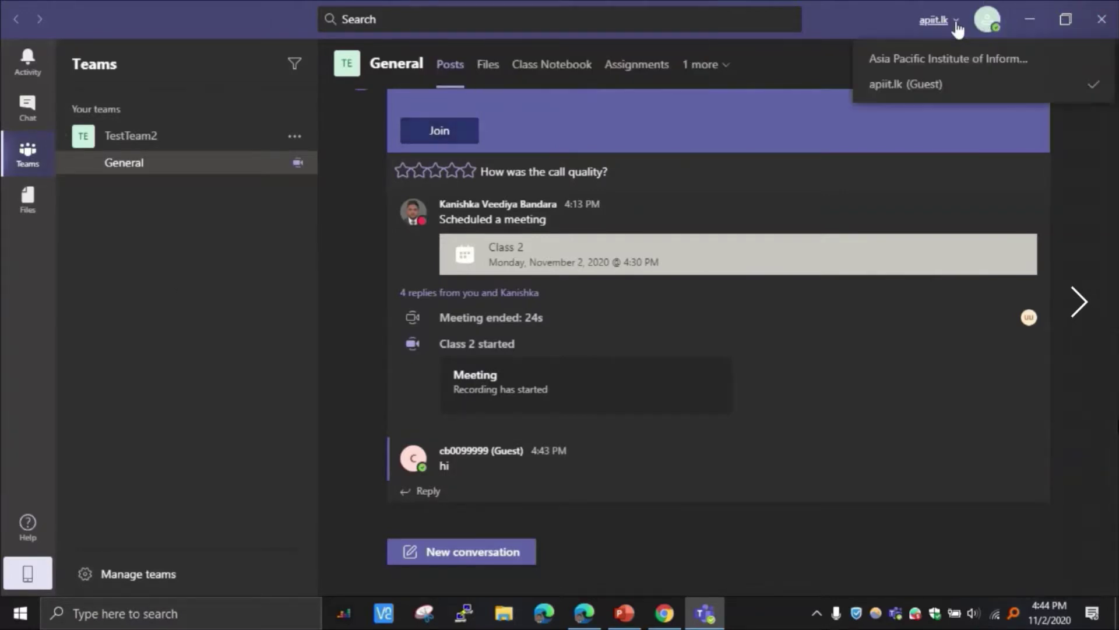
left_click(214, 265)
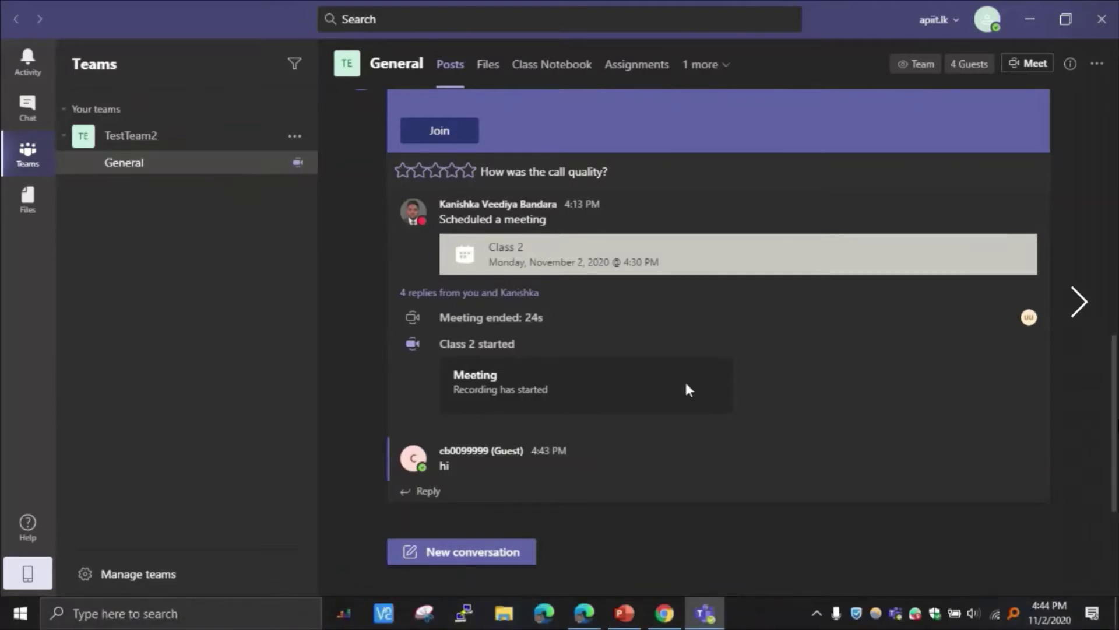
Step: Expand the replies under the Test3 and Class 2 posts to reveal the meeting recording
scroll(688, 386, "up", 1)
scroll(689, 386, "up", 1)
scroll(688, 385, "up", 2)
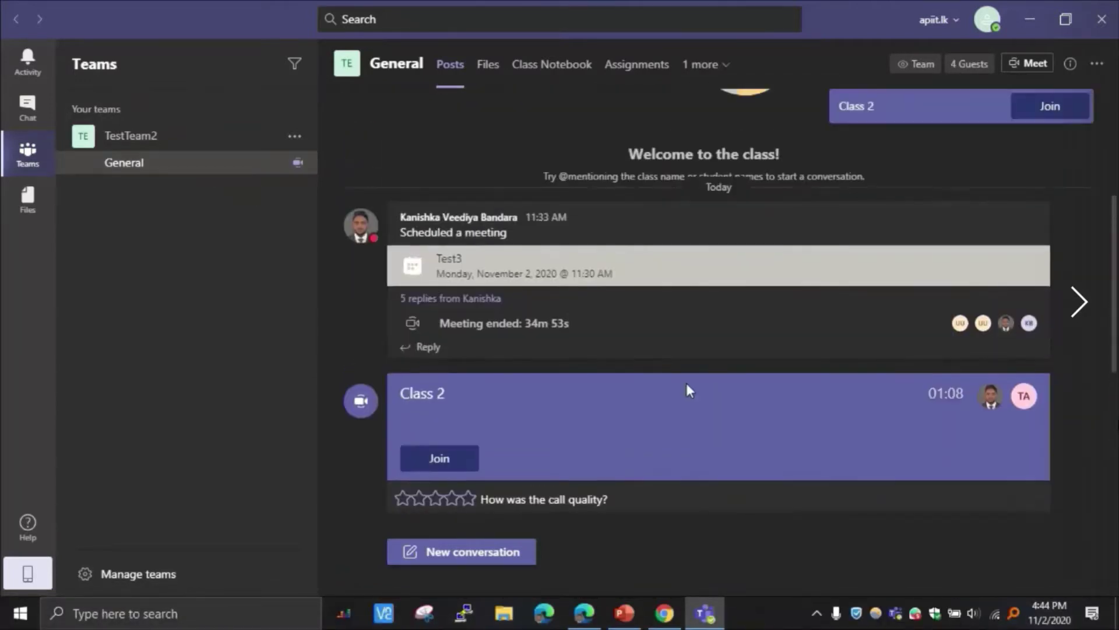
left_click(461, 298)
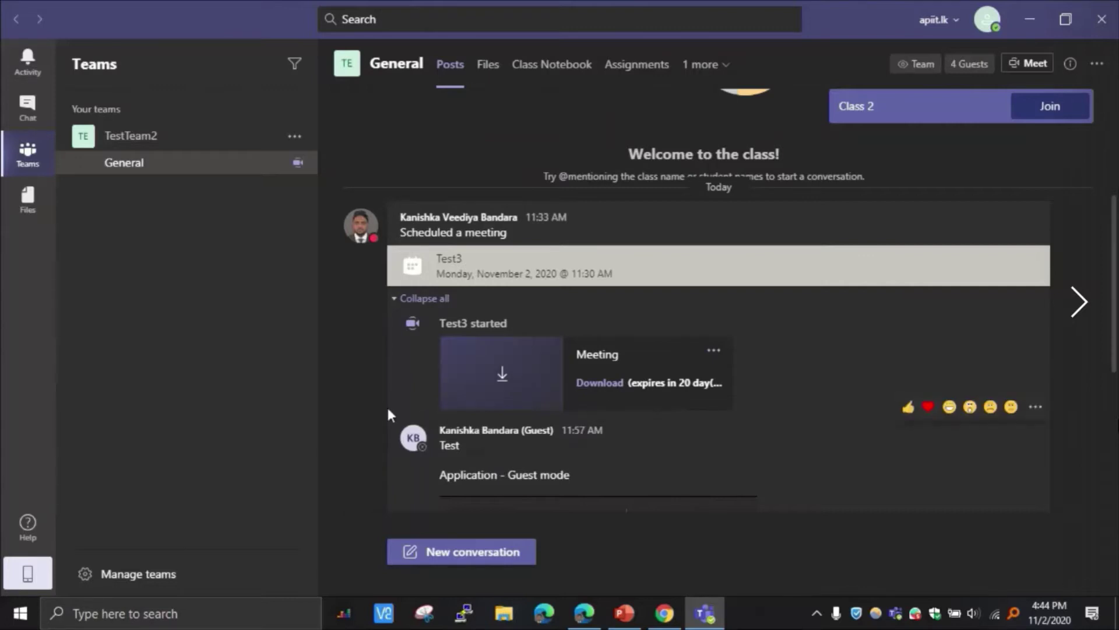
scroll(386, 401, "down", 5)
scroll(389, 413, "down", 5)
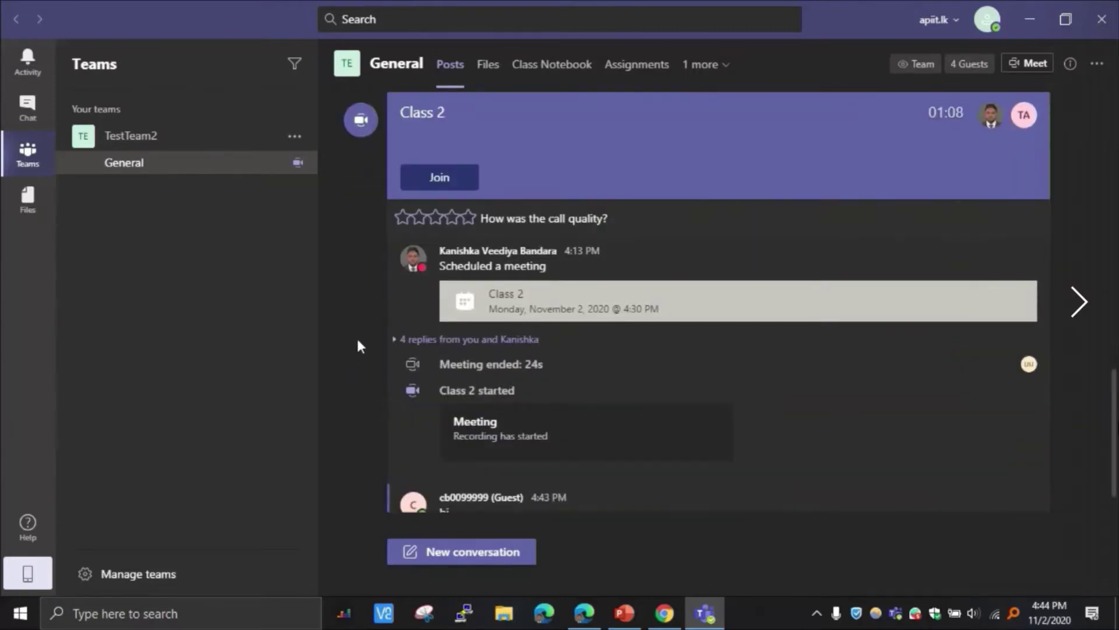
scroll(355, 341, "up", 1)
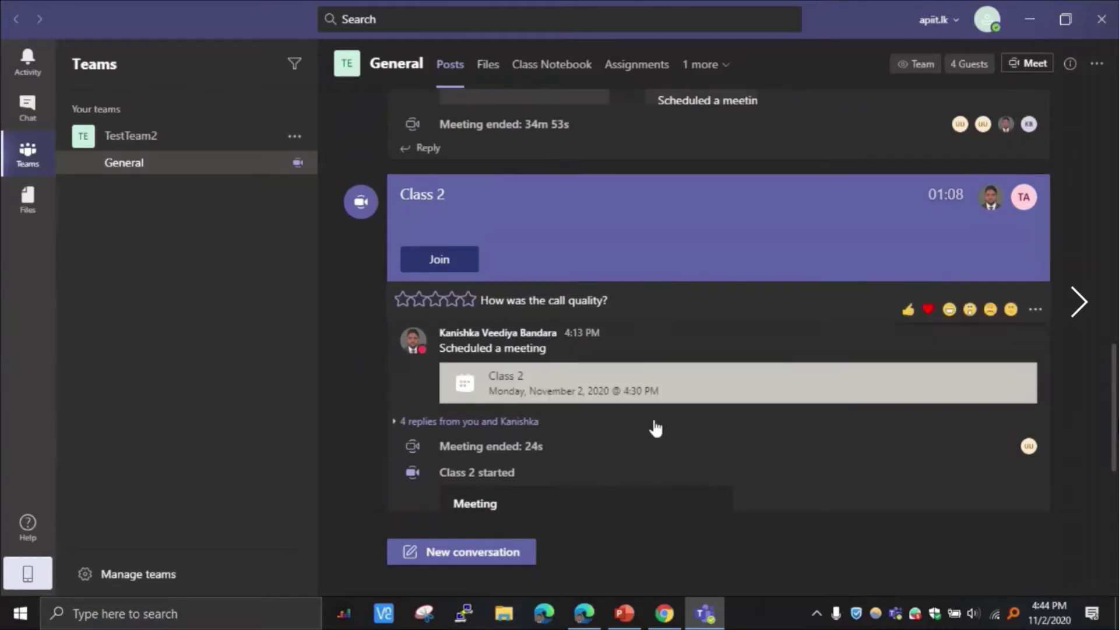
scroll(558, 439, "down", 2)
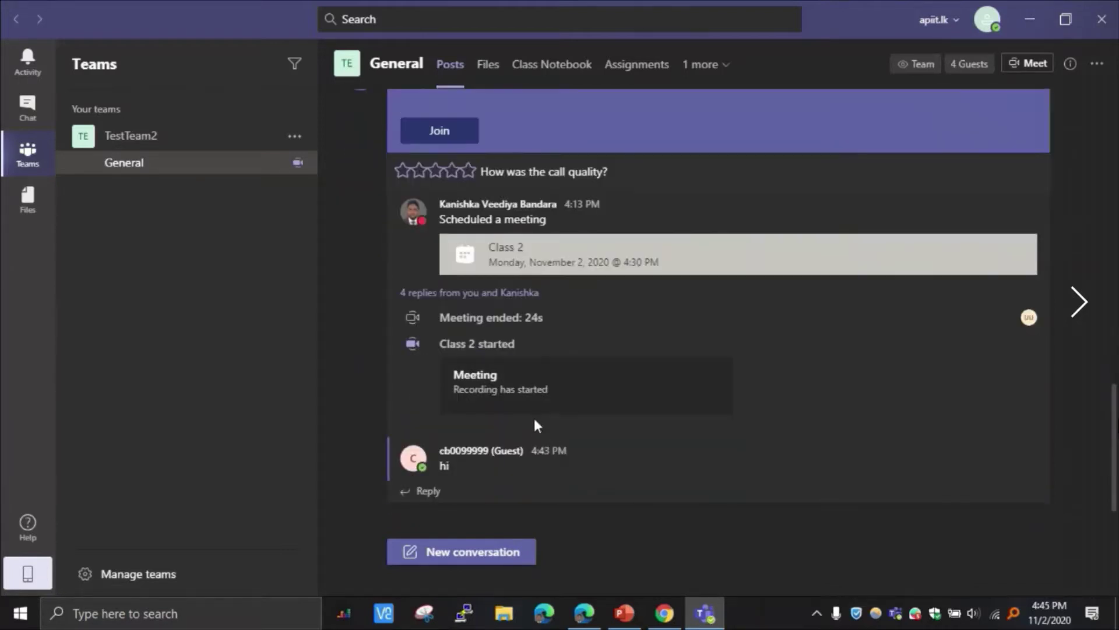
left_click(483, 293)
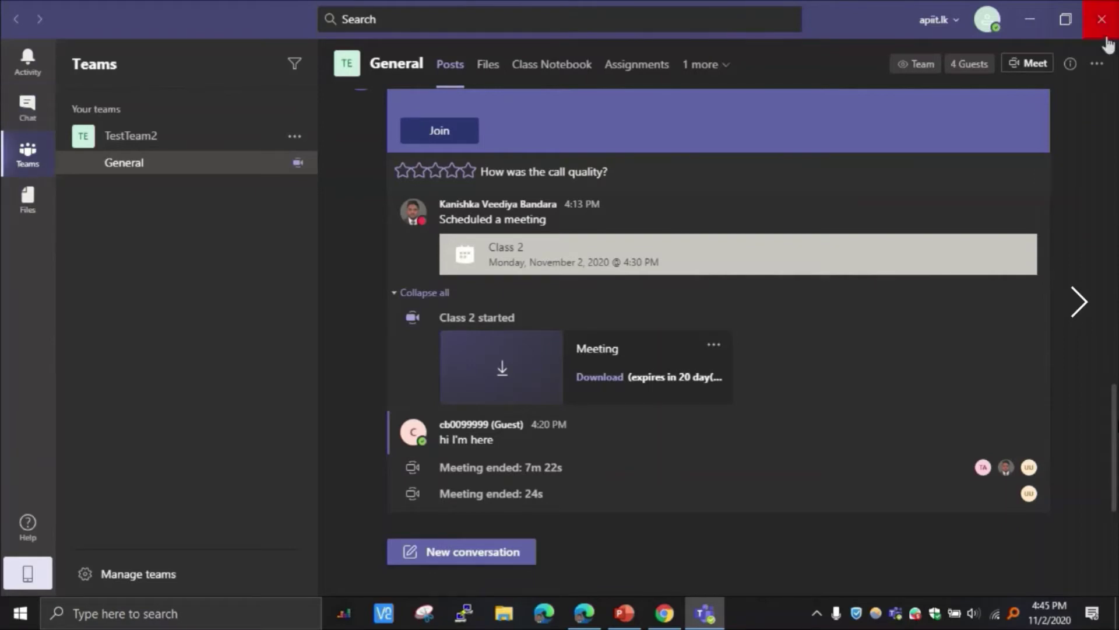
Step: Switch back to the Asia Pacific Institute of Information Technology organisation
left_click(956, 21)
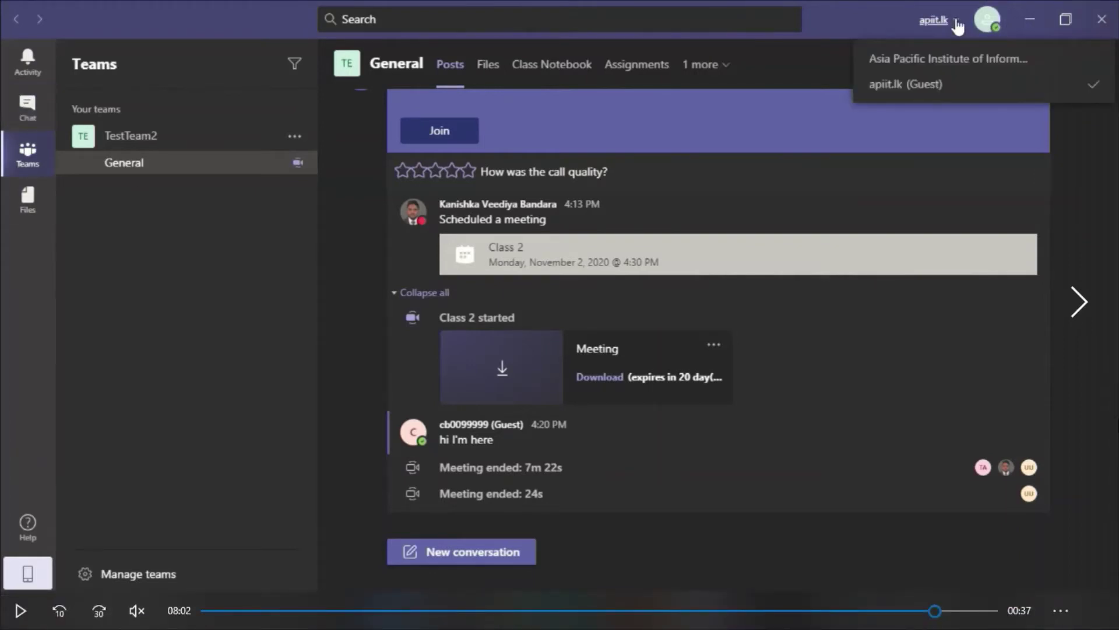
left_click(961, 61)
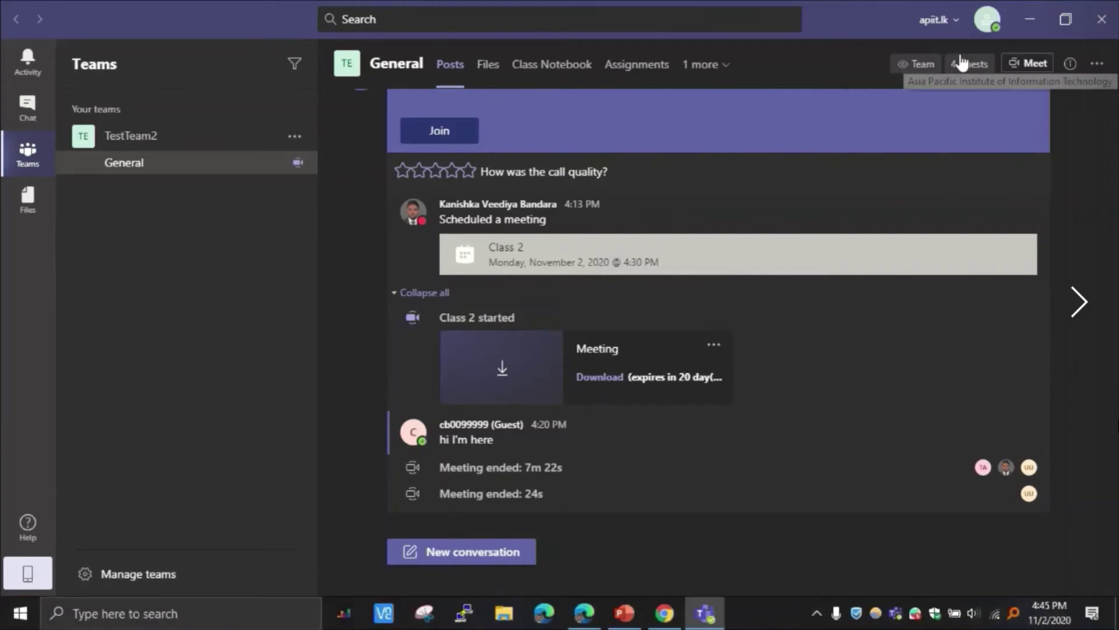